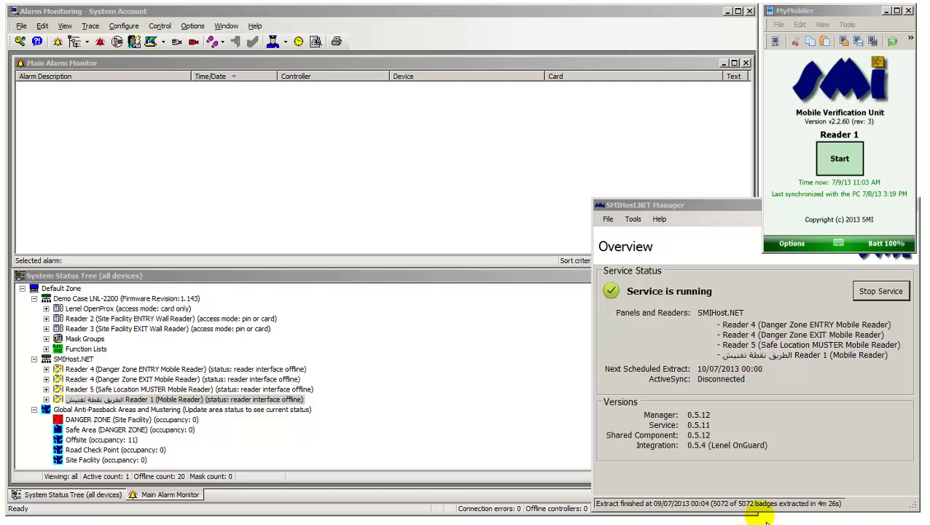
{"action": "right_click", "coordinate": [109, 441]}
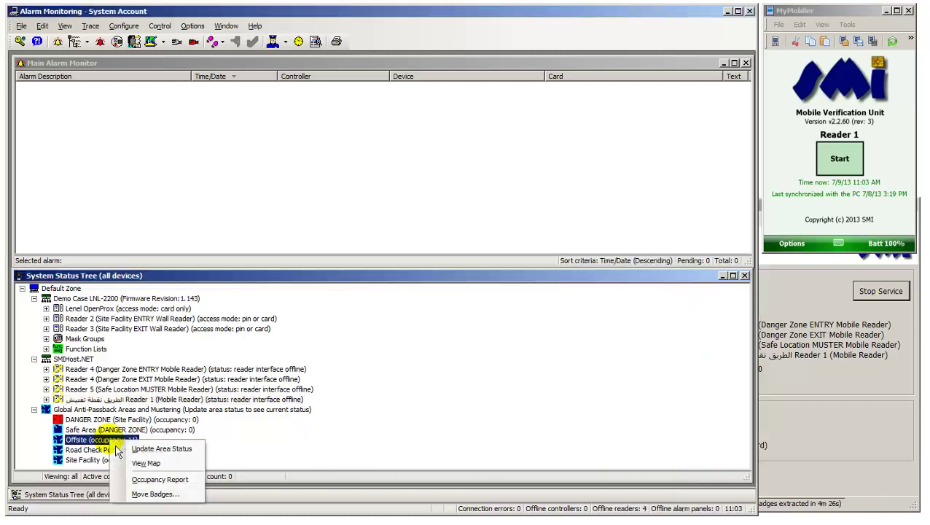
{"action": "left_click", "coordinate": [143, 480]}
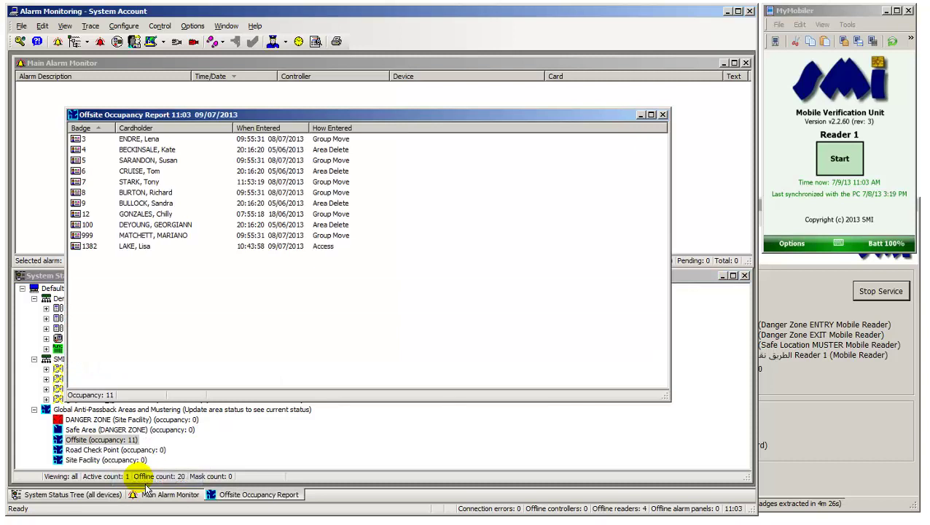
{"action": "left_click", "coordinate": [90, 247]}
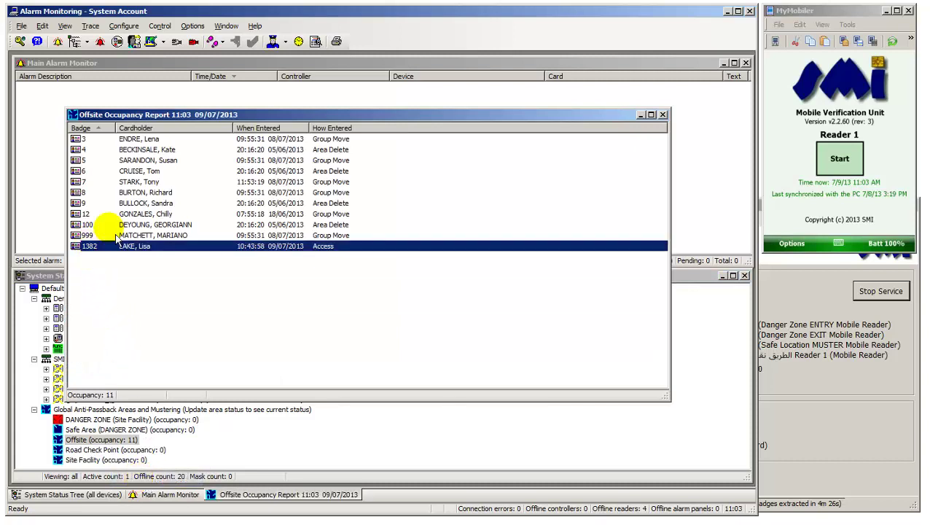
{"action": "left_click", "coordinate": [662, 115]}
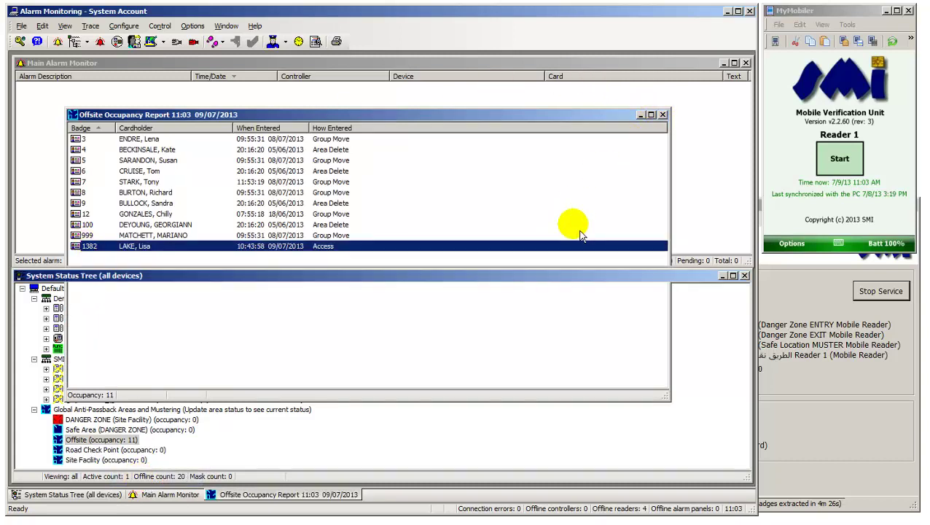
- Start mobile Reader 1 on the handheld and select its Reader Offline Restored alarm
{"action": "left_click", "coordinate": [117, 402]}
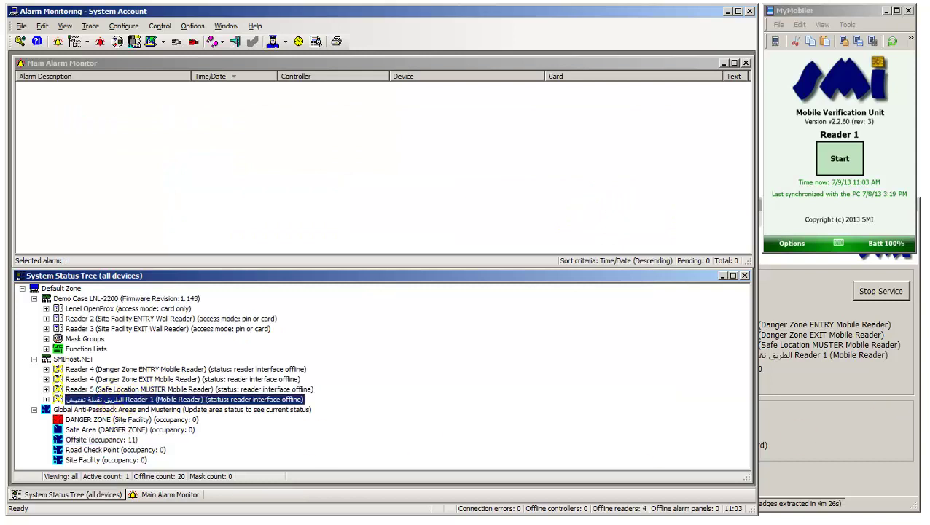
{"action": "left_click", "coordinate": [840, 158]}
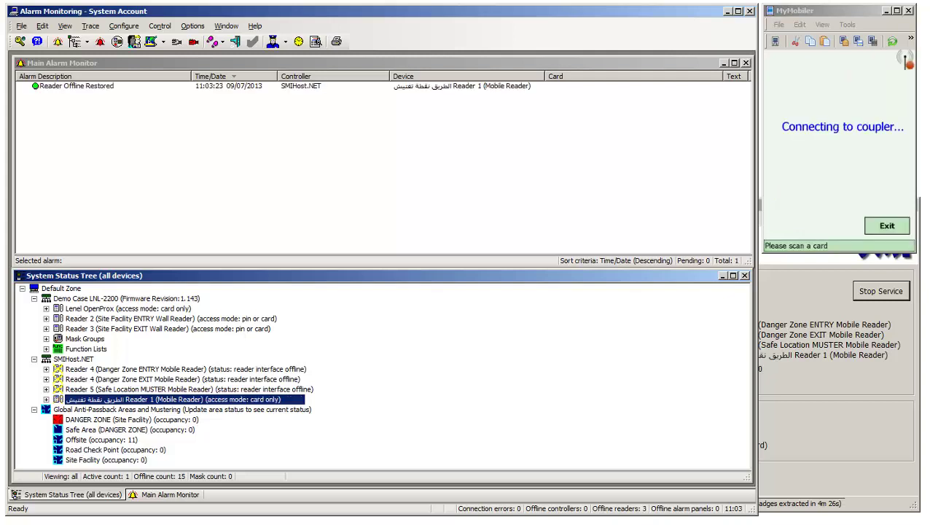
{"action": "left_click", "coordinate": [106, 88]}
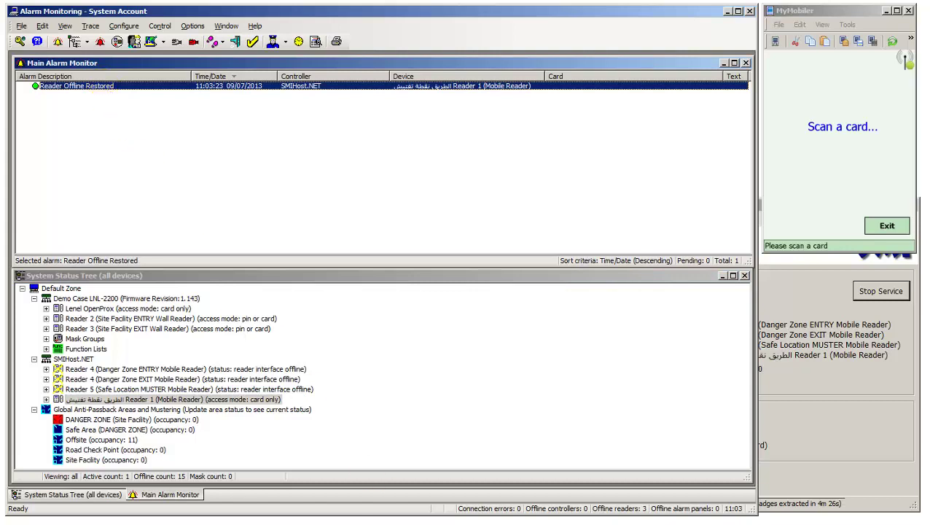
{"action": "key", "text": "alt+Tab"}
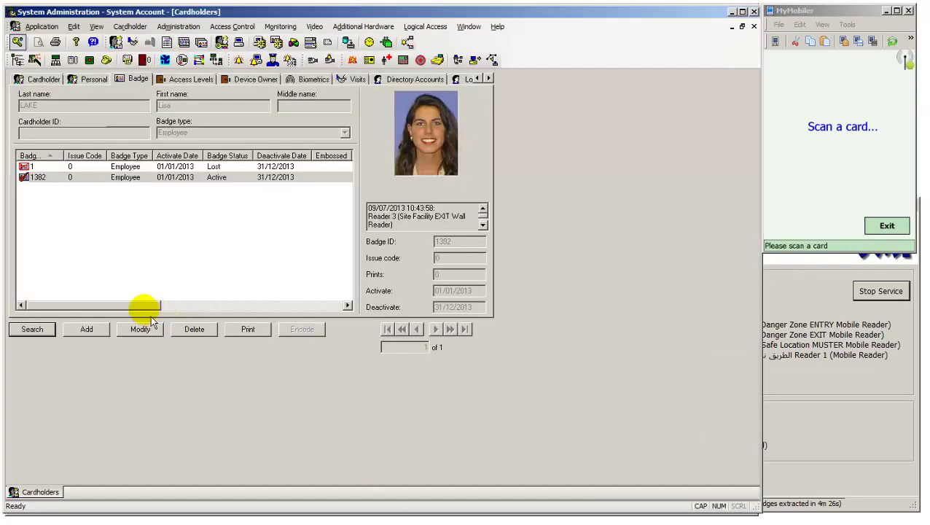
{"action": "left_click", "coordinate": [143, 329]}
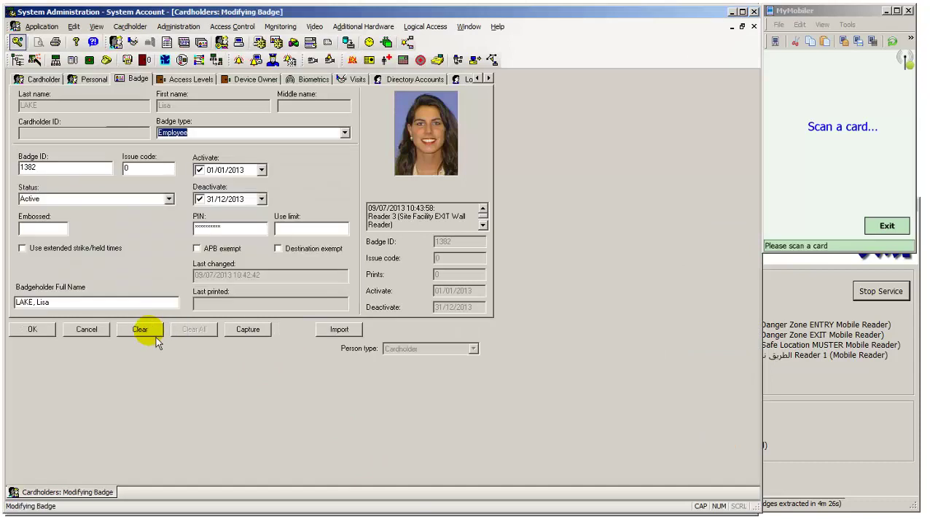
{"action": "left_click", "coordinate": [168, 198]}
{"action": "left_click", "coordinate": [142, 227]}
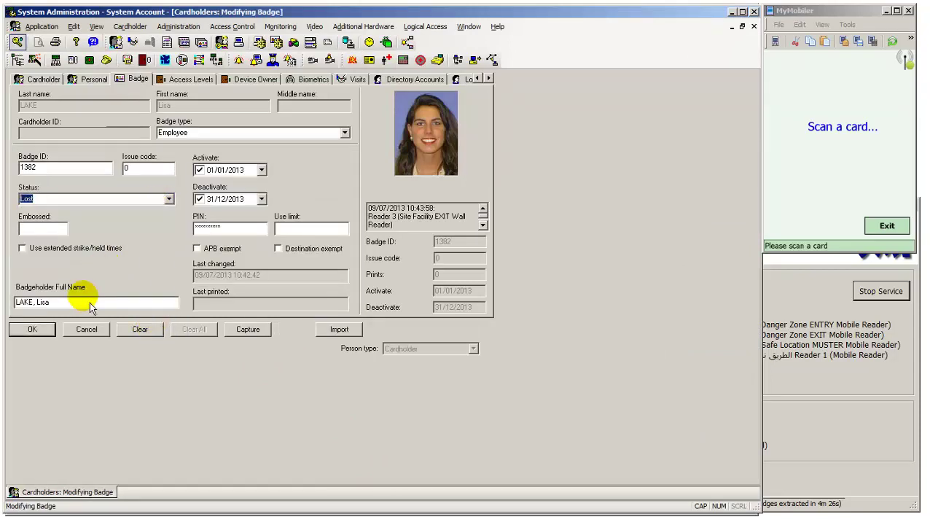
{"action": "left_click", "coordinate": [52, 331]}
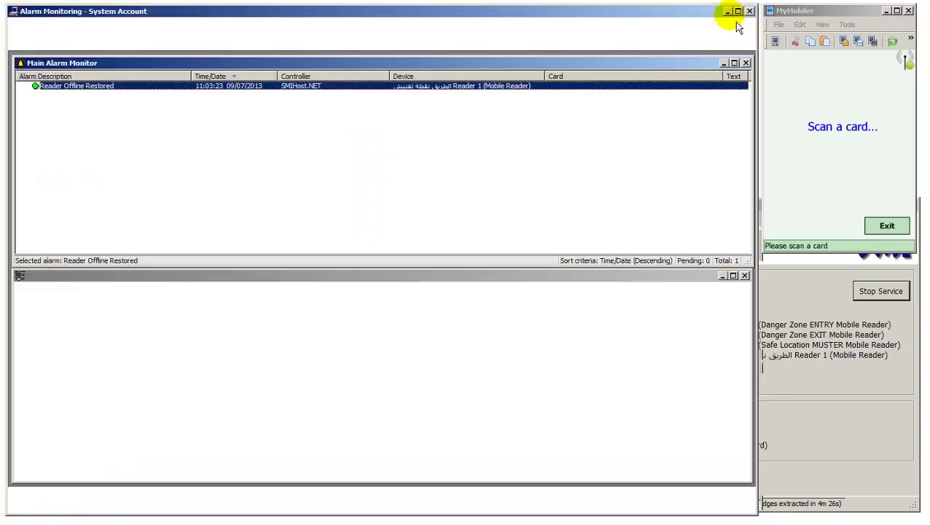
- Read the Invalid Badge alarm's associated text, 'Badge status is Lost', then close it
{"action": "left_click", "coordinate": [733, 12]}
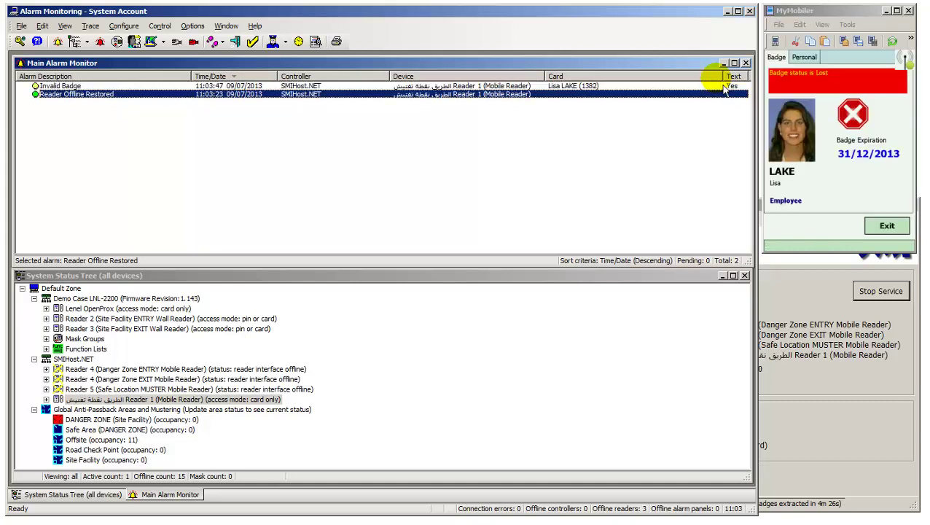
{"action": "right_click", "coordinate": [68, 87]}
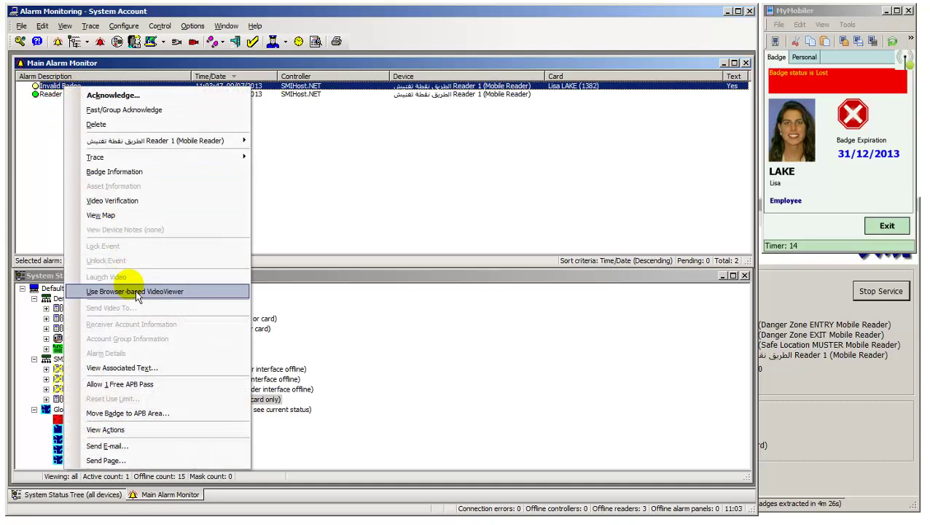
{"action": "left_click", "coordinate": [163, 372]}
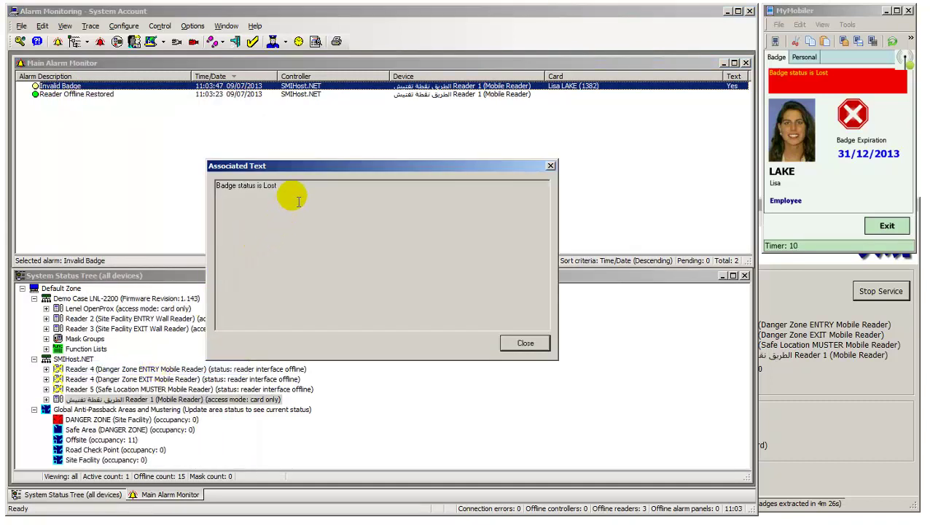
{"action": "left_click_drag", "start_coordinate": [283, 186], "coordinate": [221, 198]}
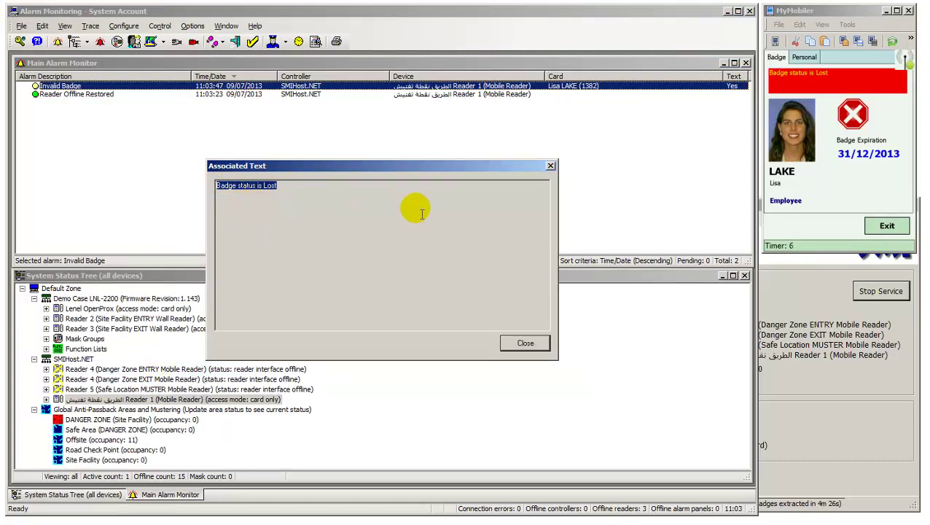
{"action": "left_click", "coordinate": [525, 344]}
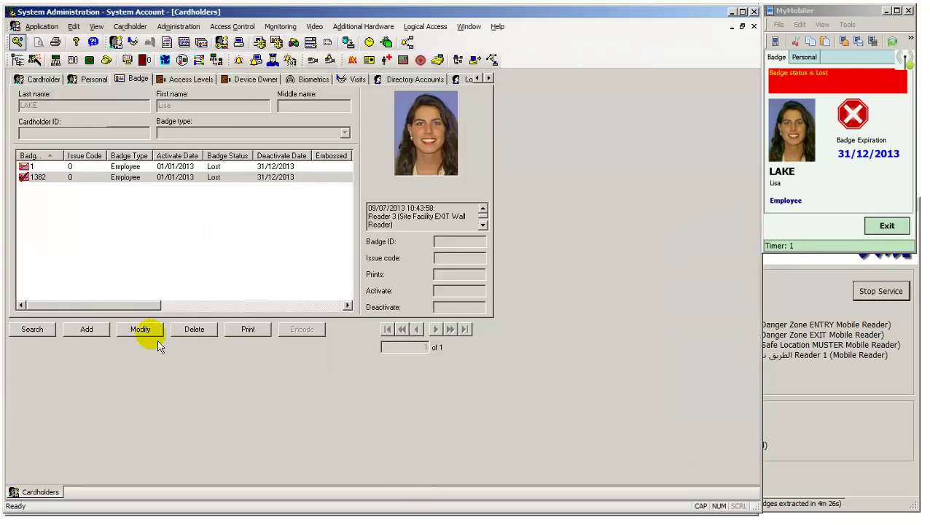
{"action": "left_click", "coordinate": [149, 329]}
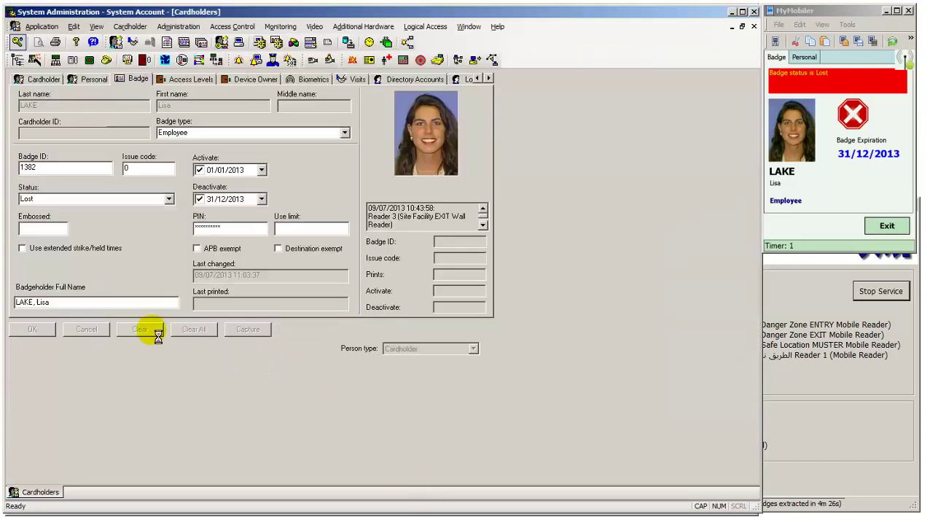
{"action": "left_click", "coordinate": [167, 199]}
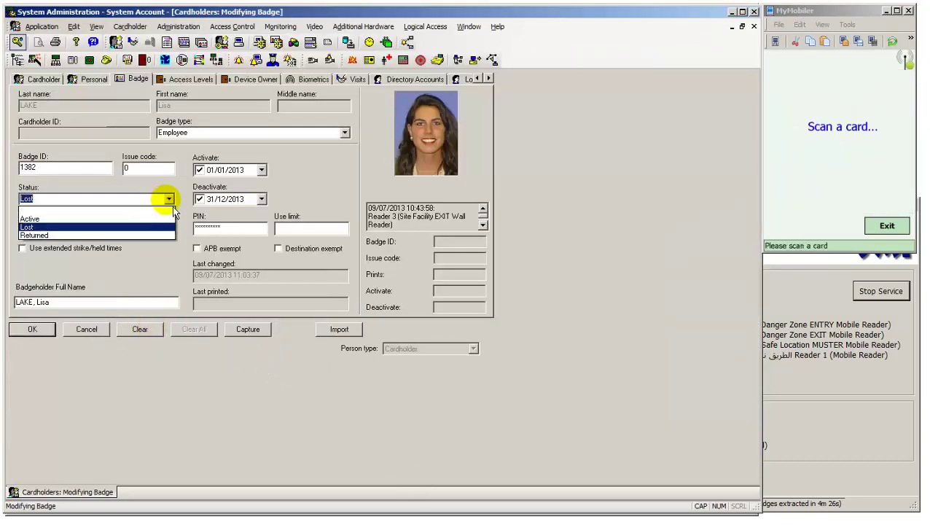
{"action": "left_click", "coordinate": [131, 219]}
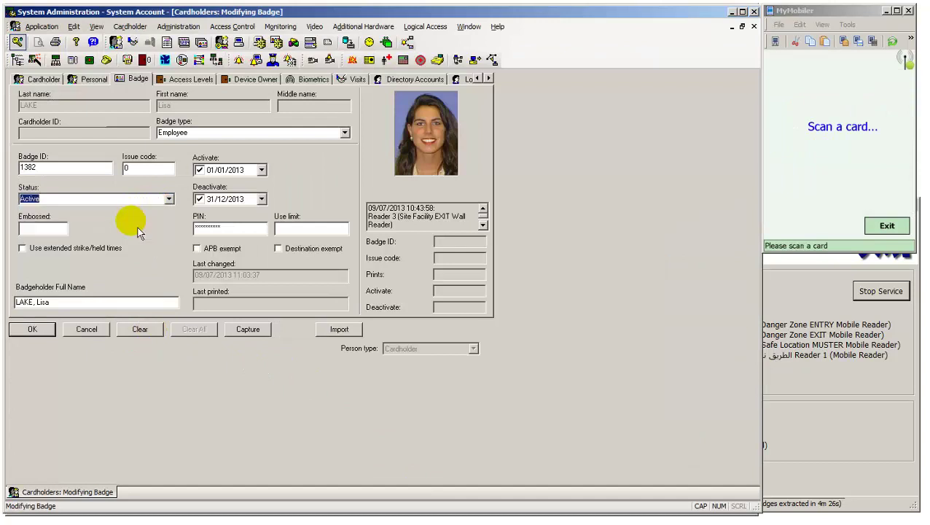
{"action": "left_click", "coordinate": [226, 175]}
{"action": "type", "text": "08"}
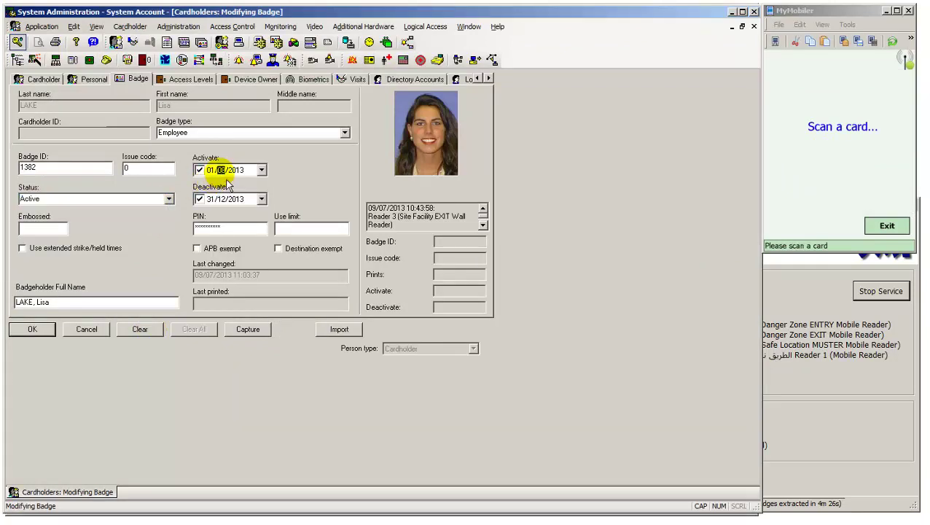
{"action": "left_click", "coordinate": [42, 331]}
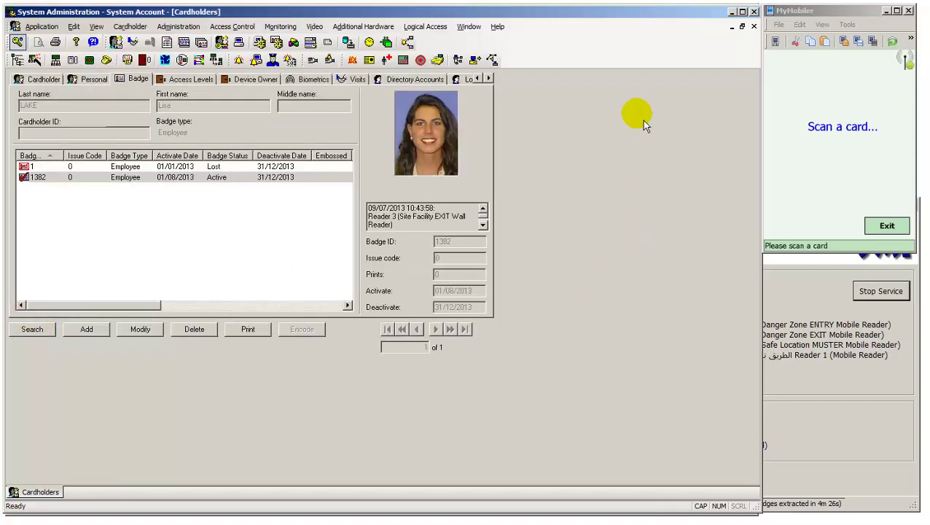
{"action": "left_click", "coordinate": [732, 13]}
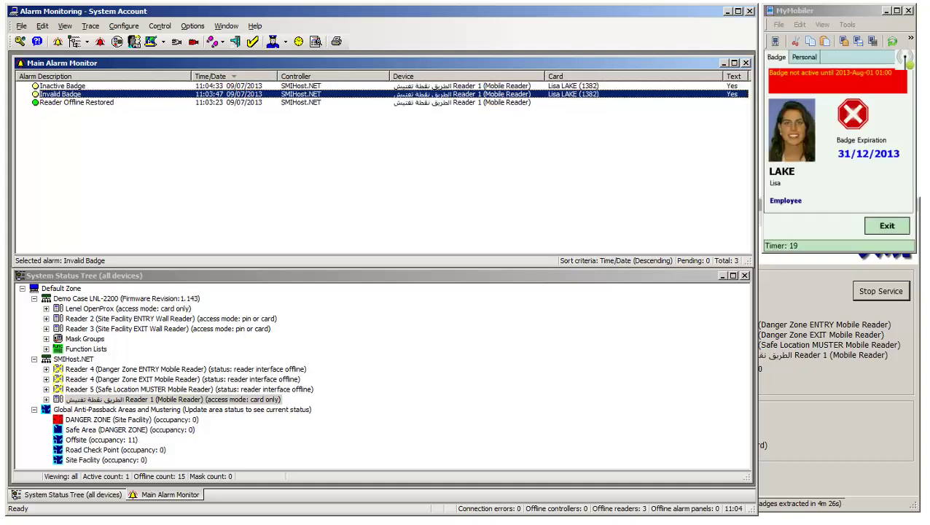
{"action": "left_click", "coordinate": [118, 86]}
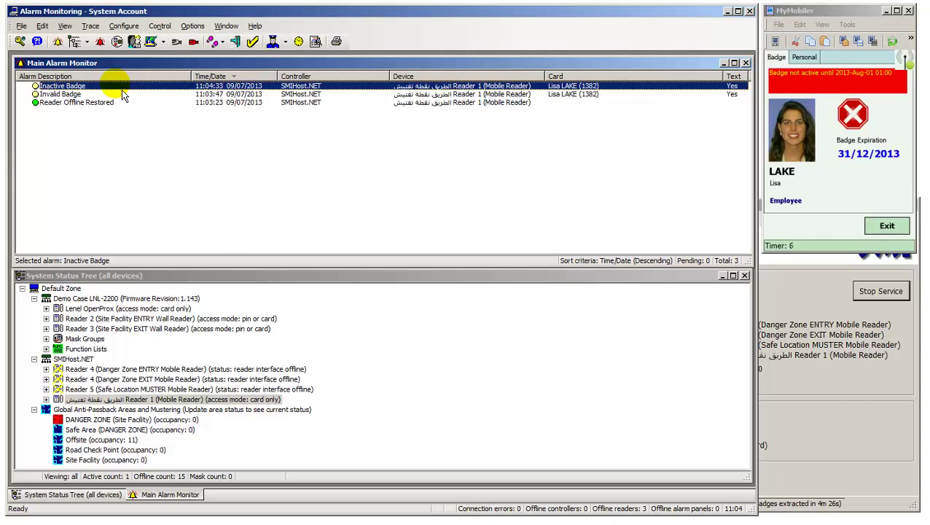
{"action": "left_click", "coordinate": [824, 67]}
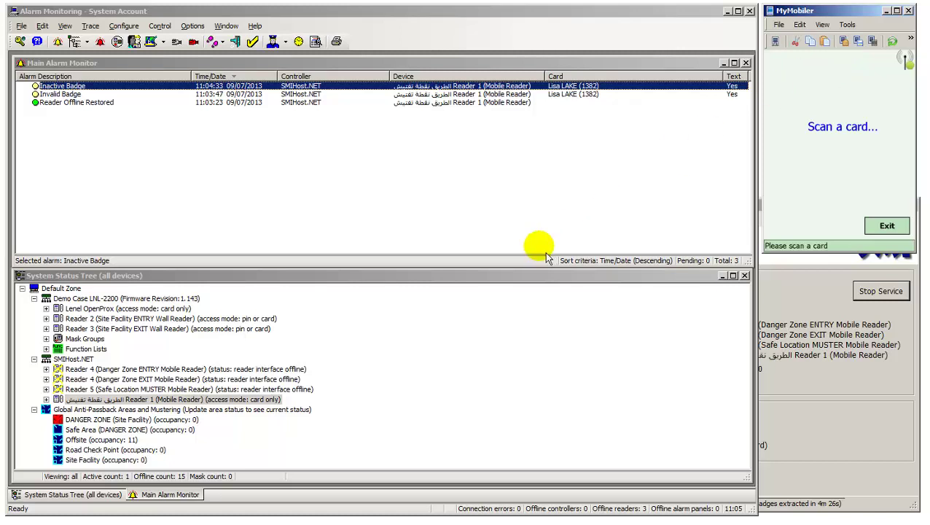
{"action": "key", "text": "alt+Tab"}
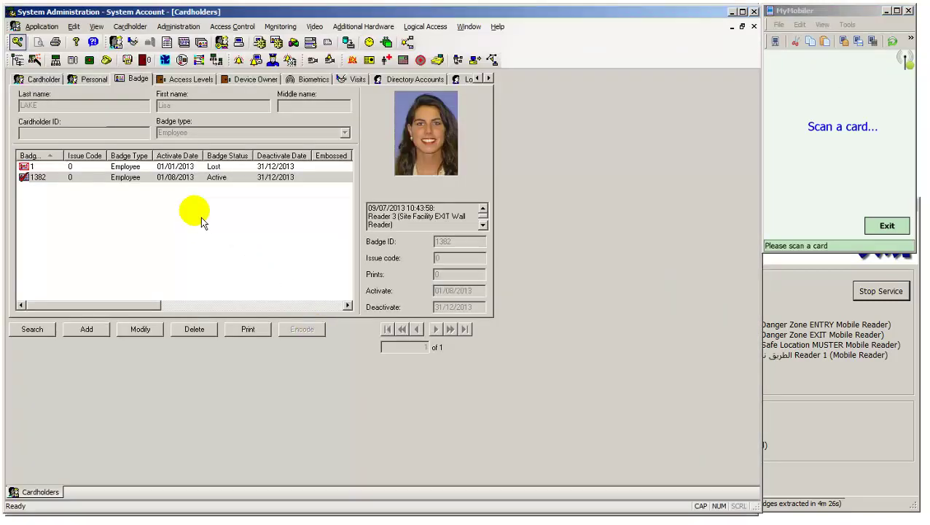
{"action": "left_click", "coordinate": [157, 334]}
{"action": "left_click", "coordinate": [221, 171]}
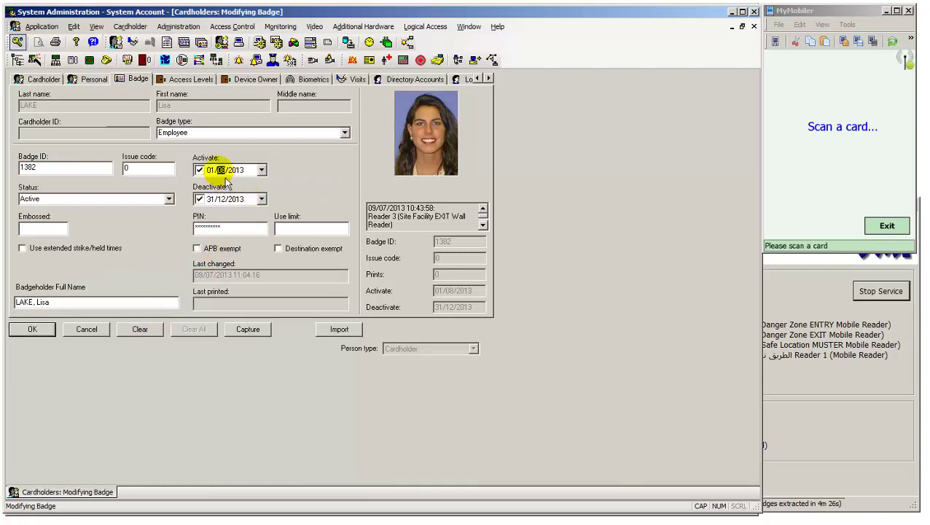
{"action": "type", "text": "01"}
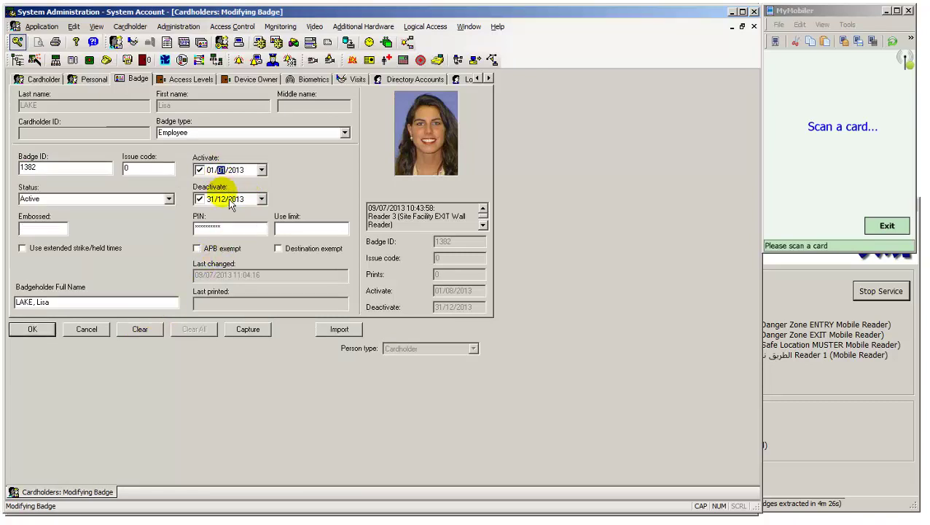
{"action": "left_click", "coordinate": [230, 201]}
{"action": "type", "text": "08"}
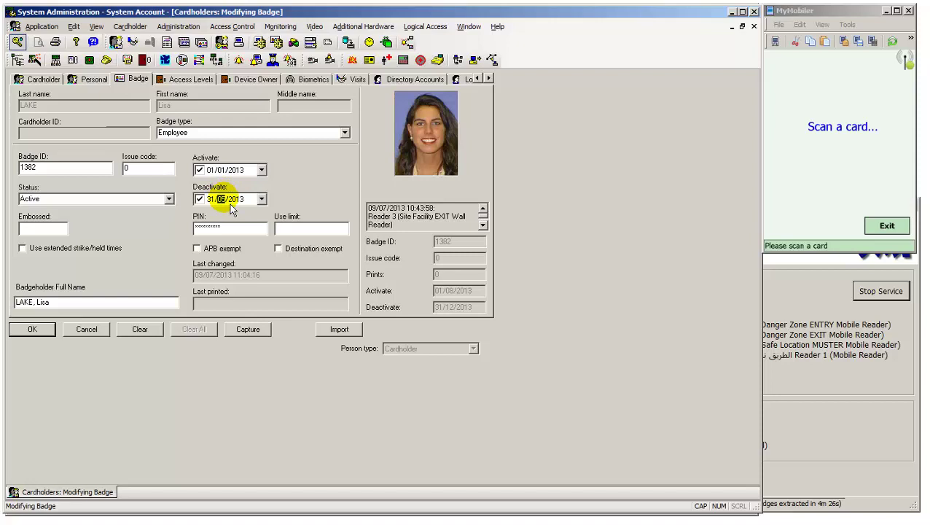
{"action": "left_click", "coordinate": [33, 332]}
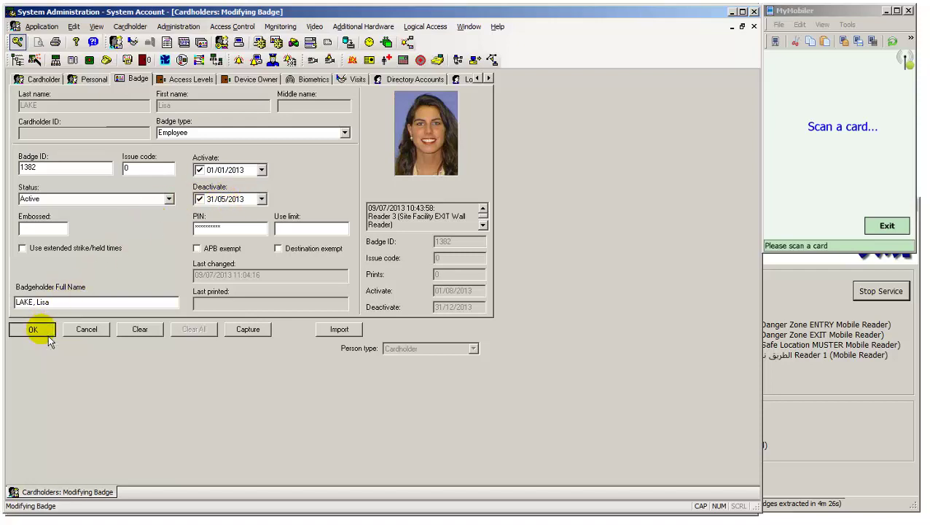
- Change the cardholder's blood group from UNKNOWN to Group A and save
{"action": "left_click", "coordinate": [95, 80]}
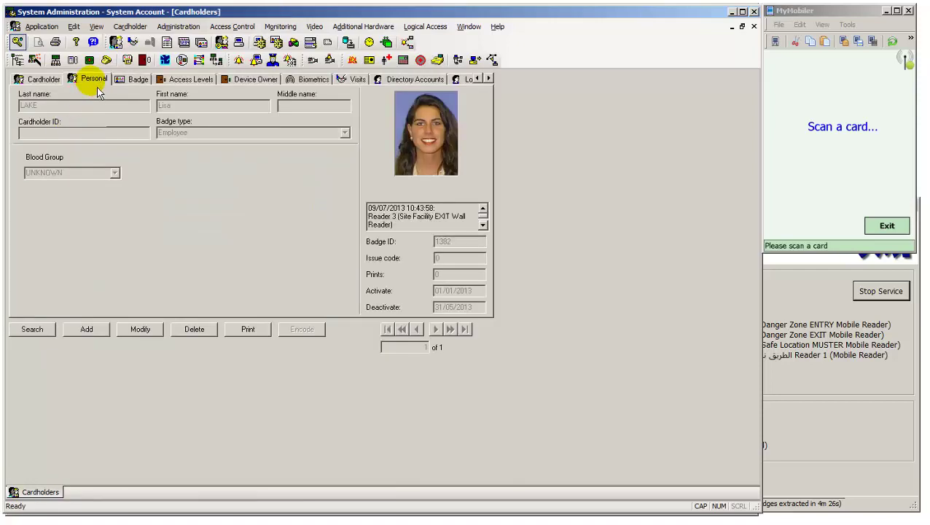
{"action": "left_click", "coordinate": [145, 335]}
{"action": "left_click", "coordinate": [120, 177]}
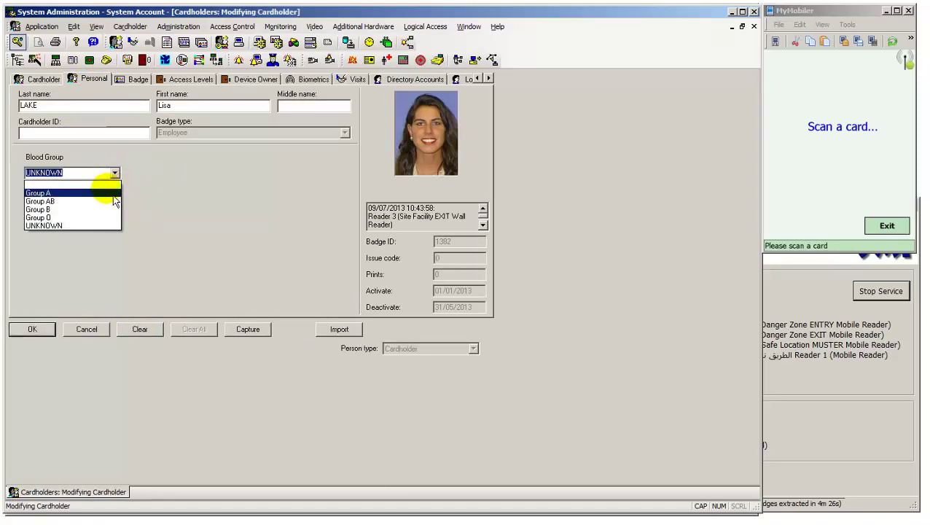
{"action": "left_click", "coordinate": [113, 195]}
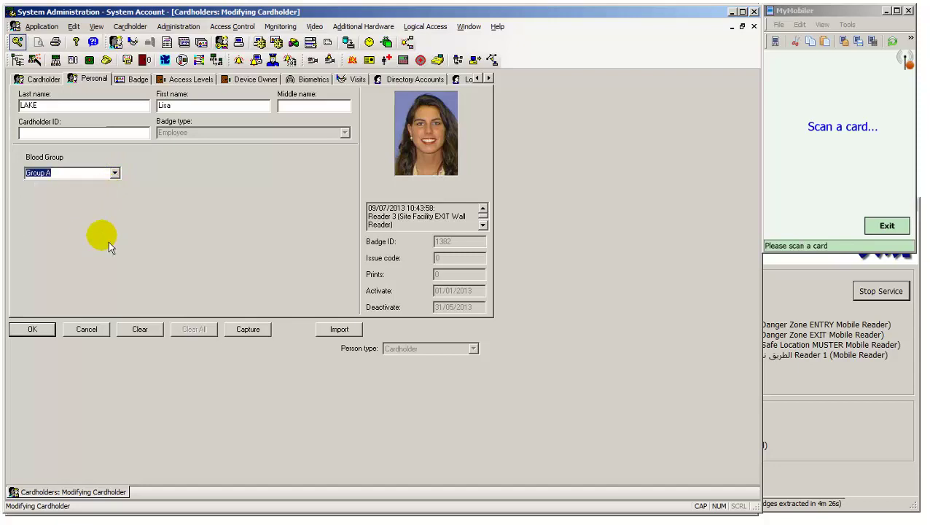
{"action": "left_click", "coordinate": [37, 329]}
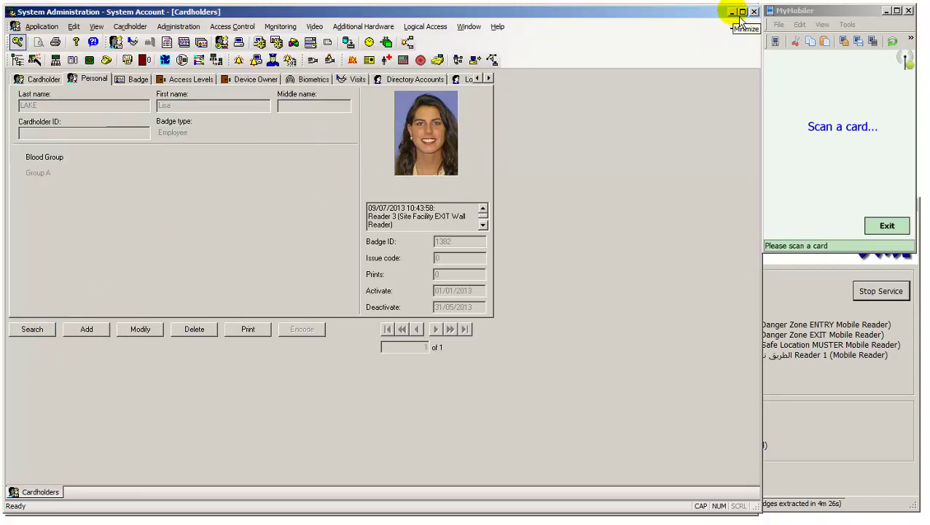
- Select the 11:05:43 Inactive Badge alarm and check the handheld's personal and badge details, showing expiry 31/05/2013
{"action": "left_click", "coordinate": [739, 16]}
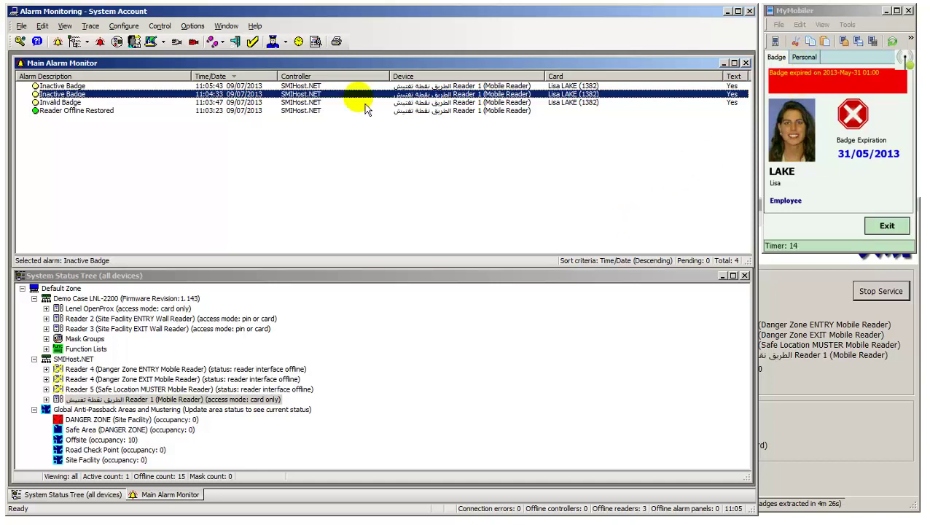
{"action": "left_click", "coordinate": [207, 85]}
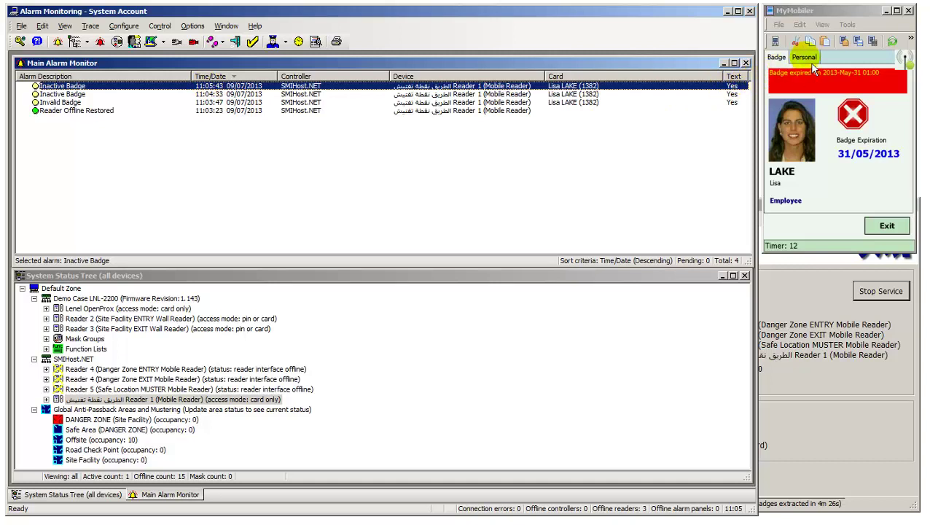
{"action": "left_click", "coordinate": [813, 66]}
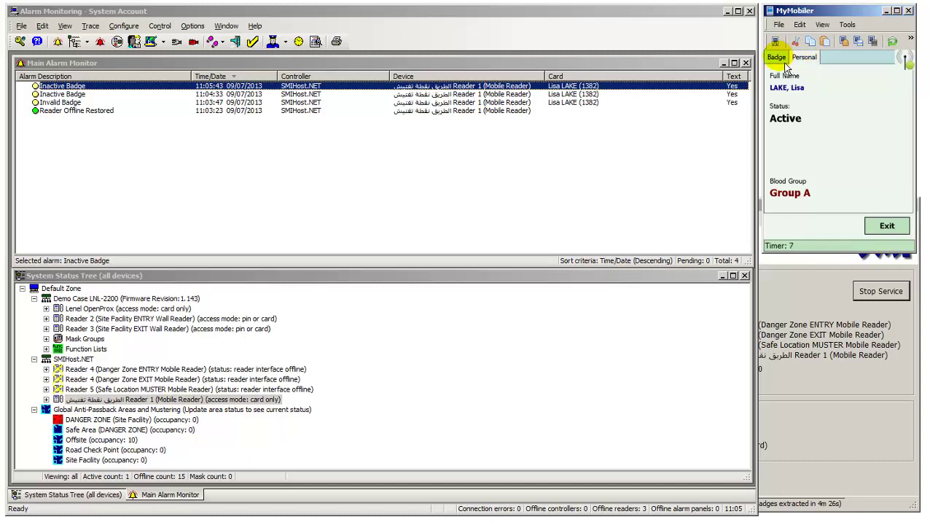
{"action": "left_click", "coordinate": [785, 65]}
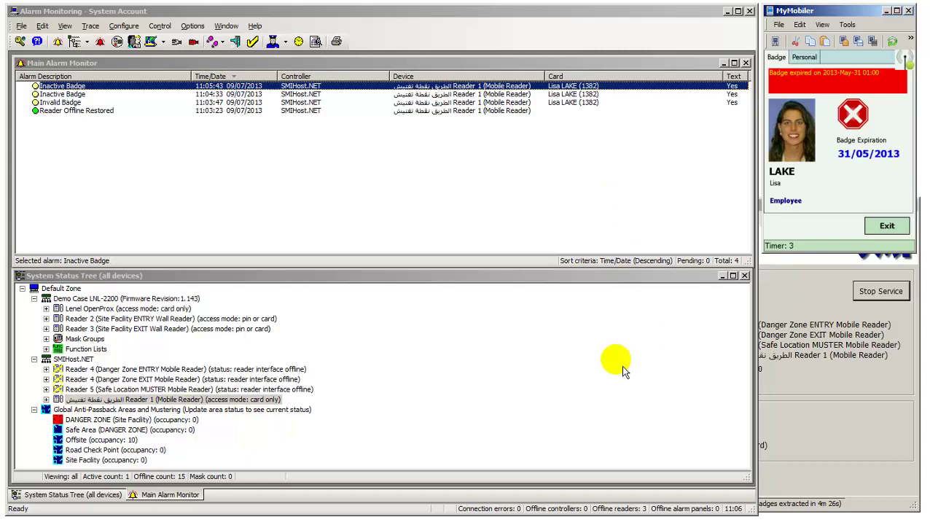
{"action": "left_click", "coordinate": [441, 518]}
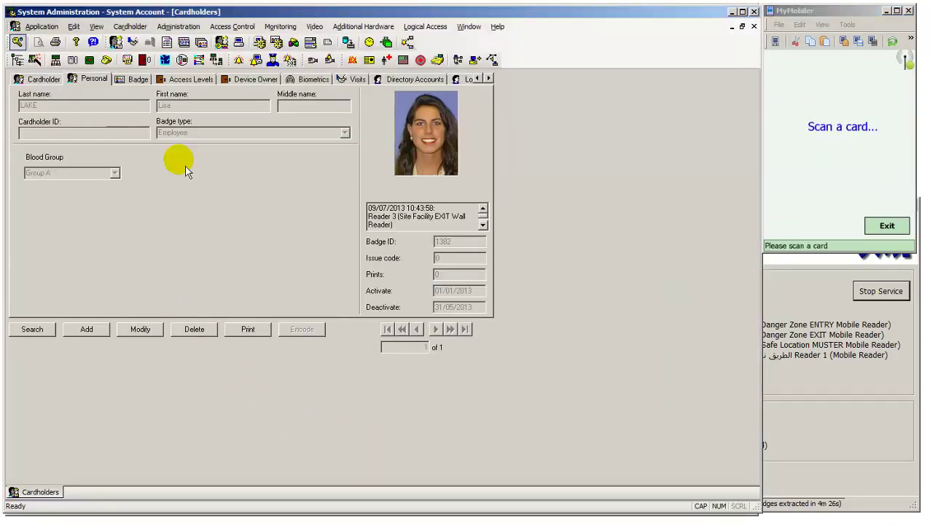
{"action": "left_click", "coordinate": [140, 80]}
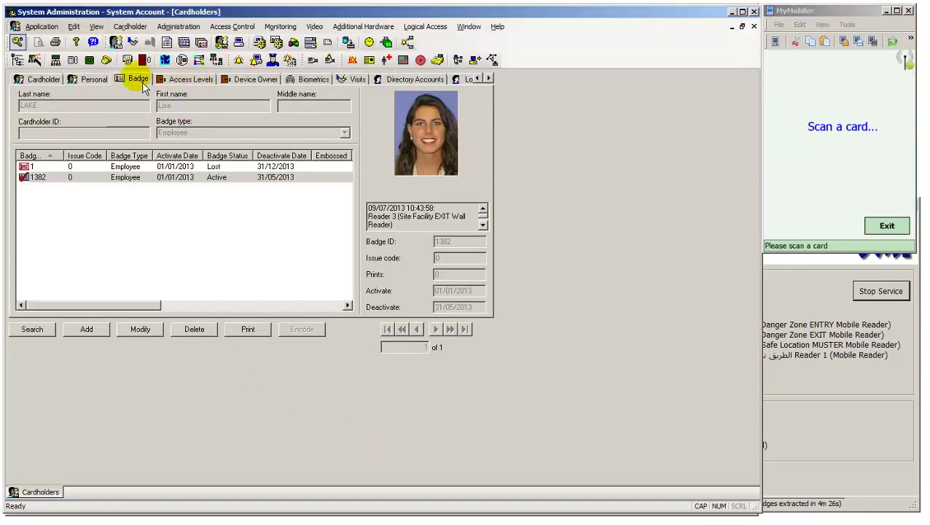
{"action": "left_click", "coordinate": [140, 329]}
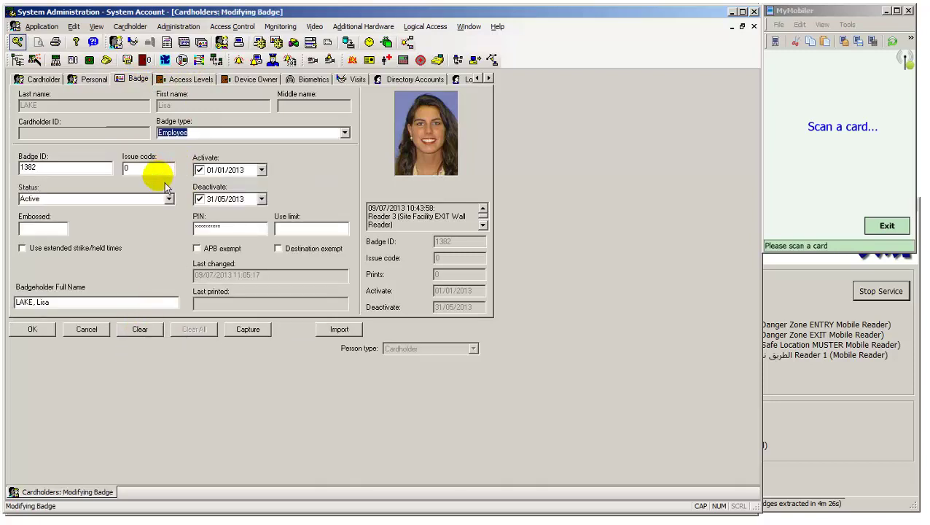
{"action": "left_click", "coordinate": [221, 199]}
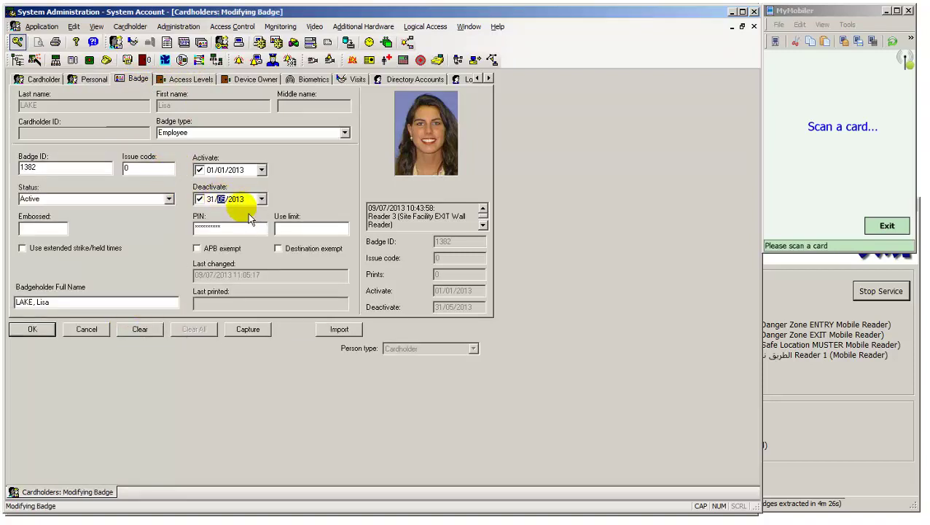
{"action": "type", "text": "12"}
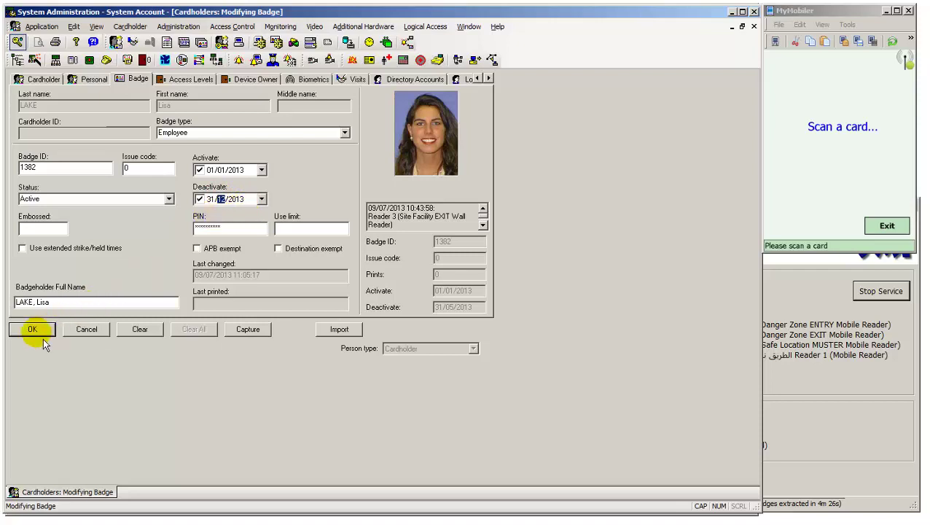
{"action": "left_click", "coordinate": [32, 329]}
{"action": "left_click", "coordinate": [194, 79]}
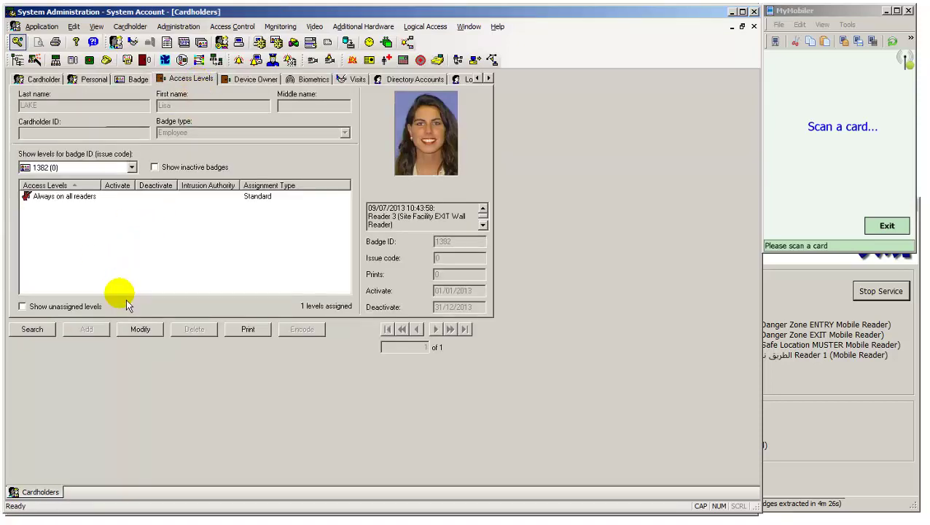
{"action": "left_click", "coordinate": [140, 329]}
{"action": "left_click", "coordinate": [62, 200]}
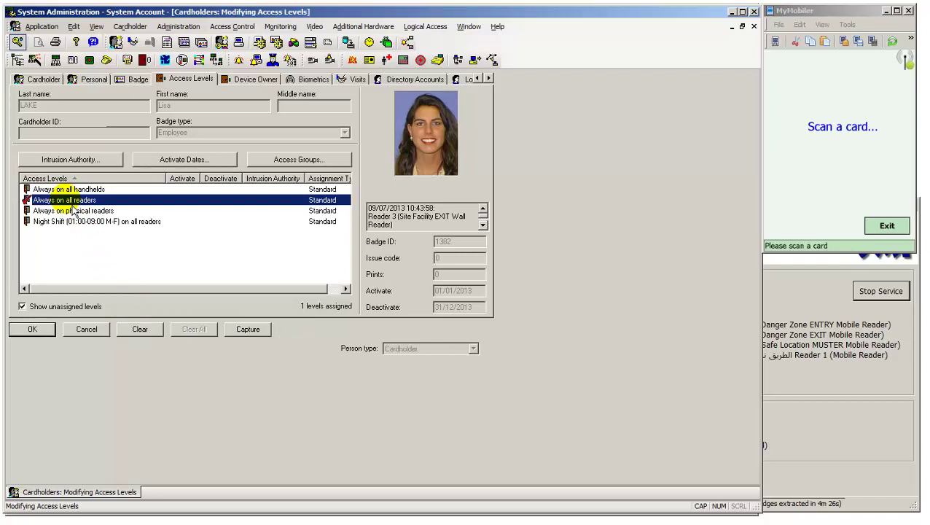
{"action": "left_click", "coordinate": [32, 329]}
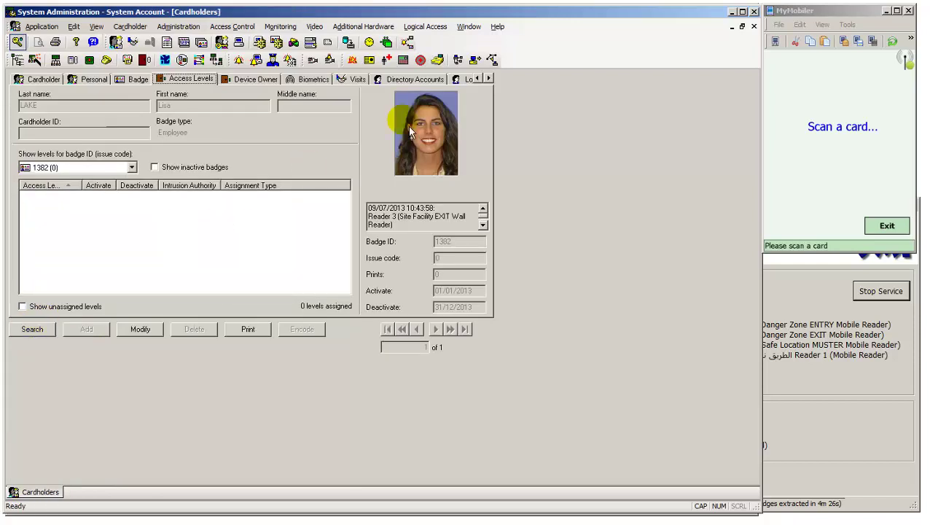
{"action": "left_click", "coordinate": [732, 11]}
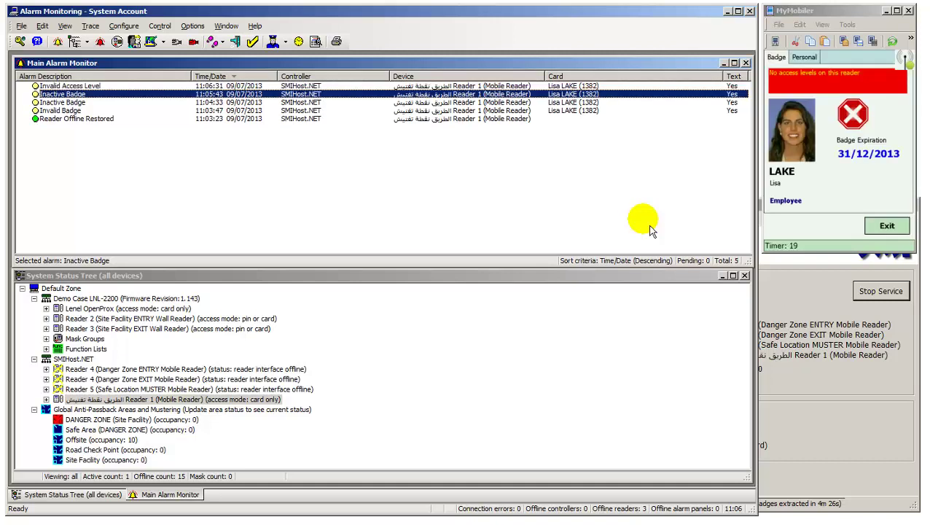
{"action": "left_click", "coordinate": [150, 86]}
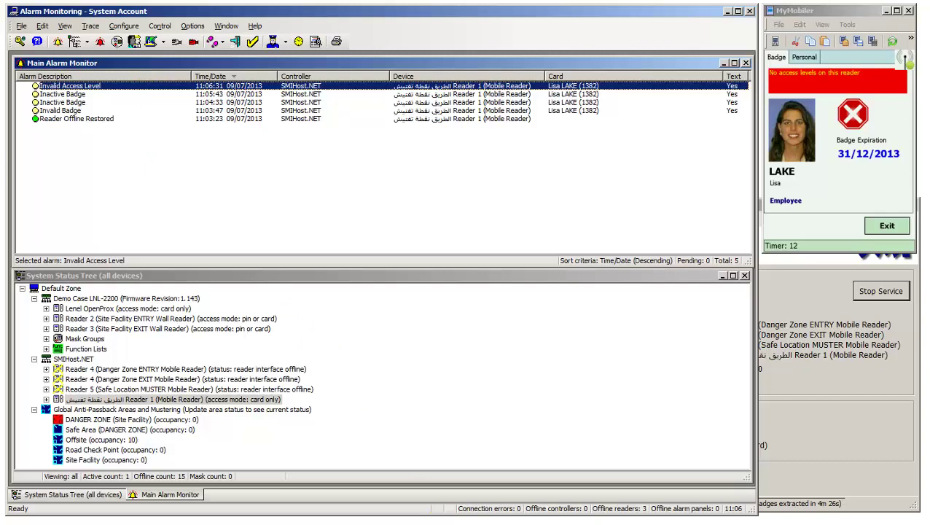
{"action": "left_click", "coordinate": [332, 518]}
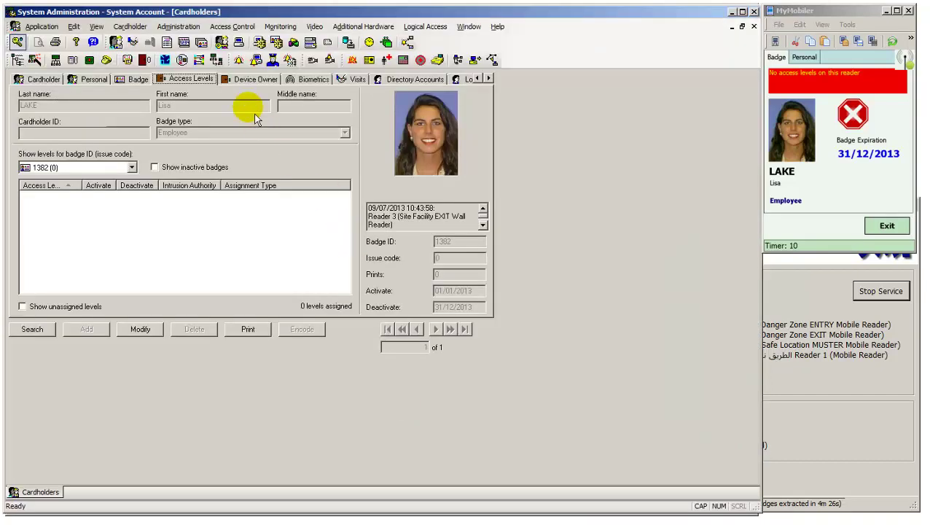
{"action": "left_click", "coordinate": [177, 27]}
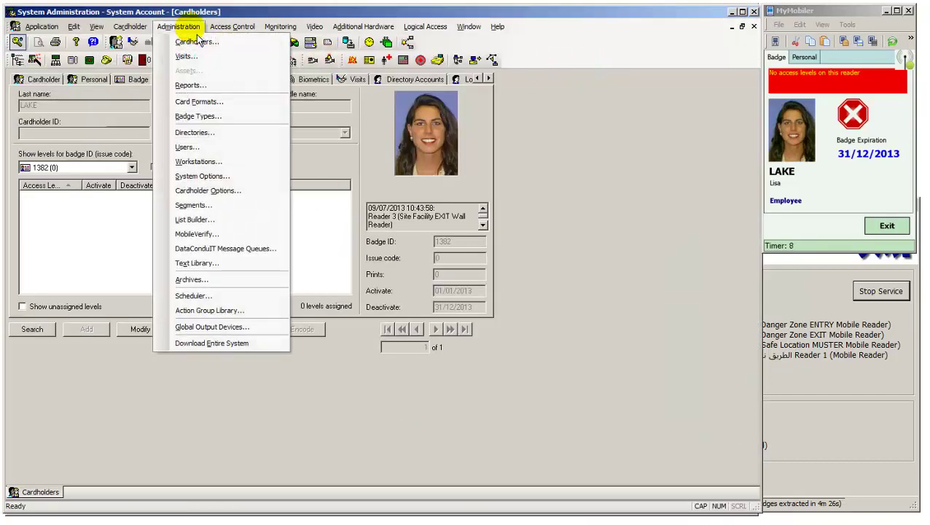
{"action": "mouse_move", "coordinate": [232, 29]}
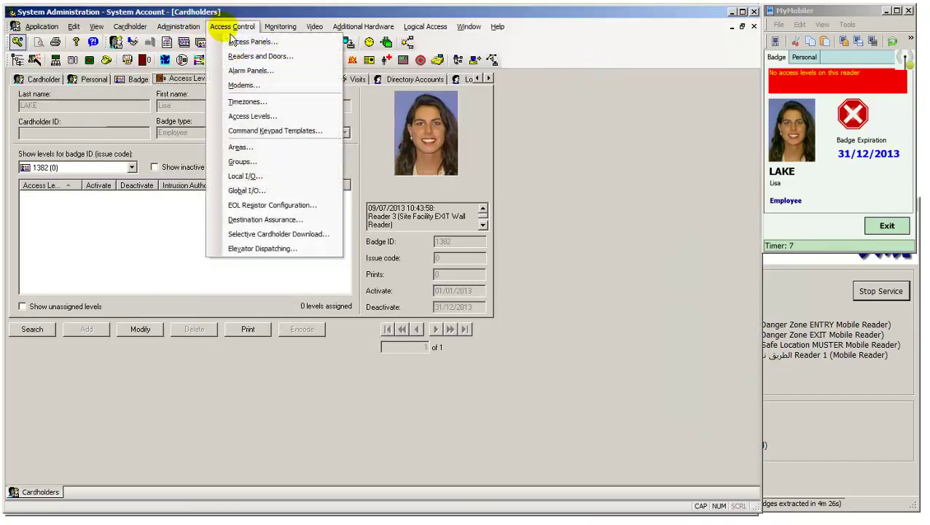
{"action": "left_click", "coordinate": [246, 101]}
{"action": "left_click", "coordinate": [67, 82]}
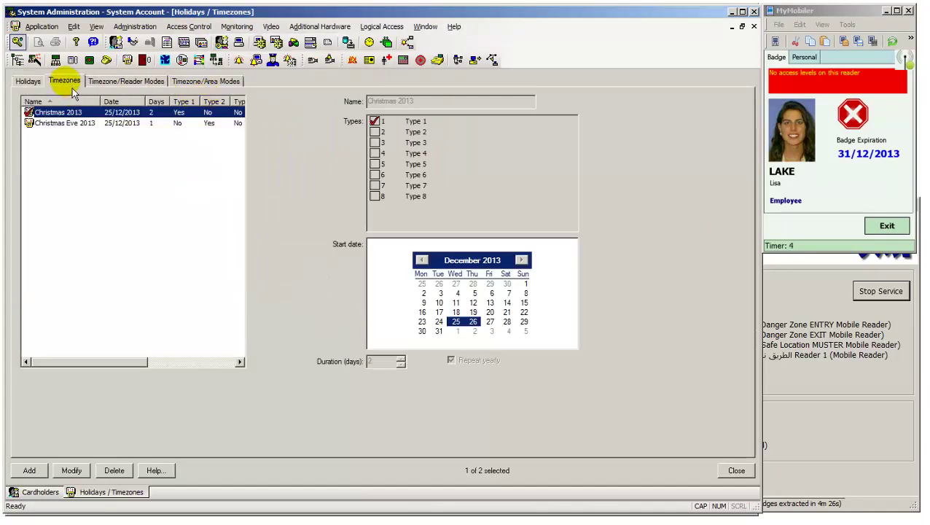
{"action": "left_click", "coordinate": [44, 130]}
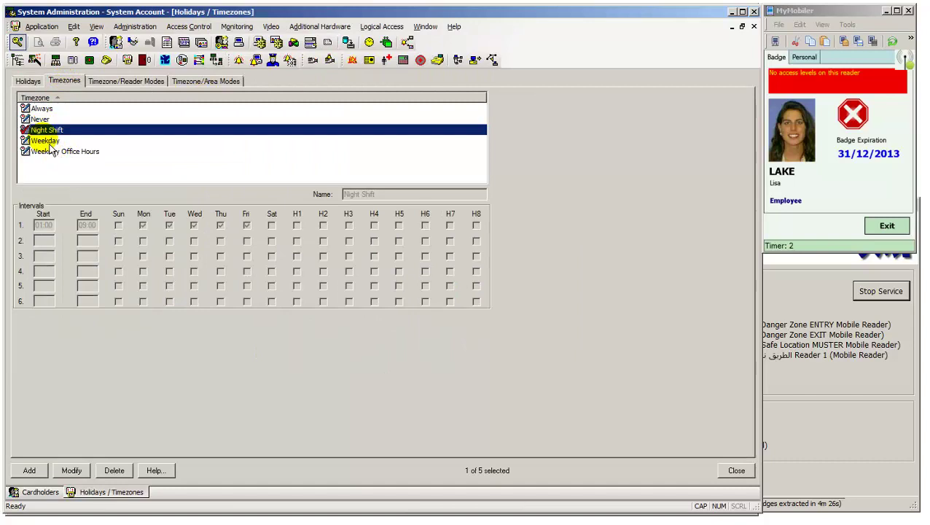
{"action": "left_click", "coordinate": [93, 474]}
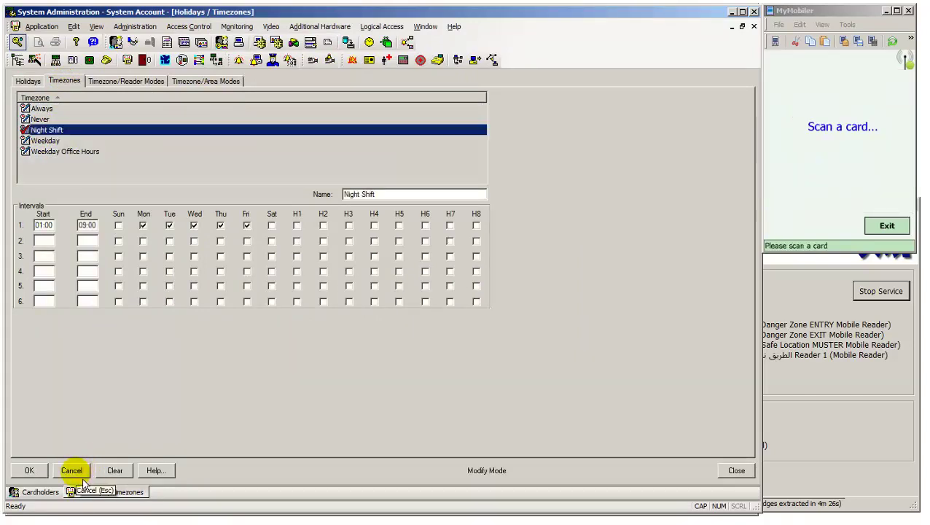
{"action": "left_click", "coordinate": [73, 473]}
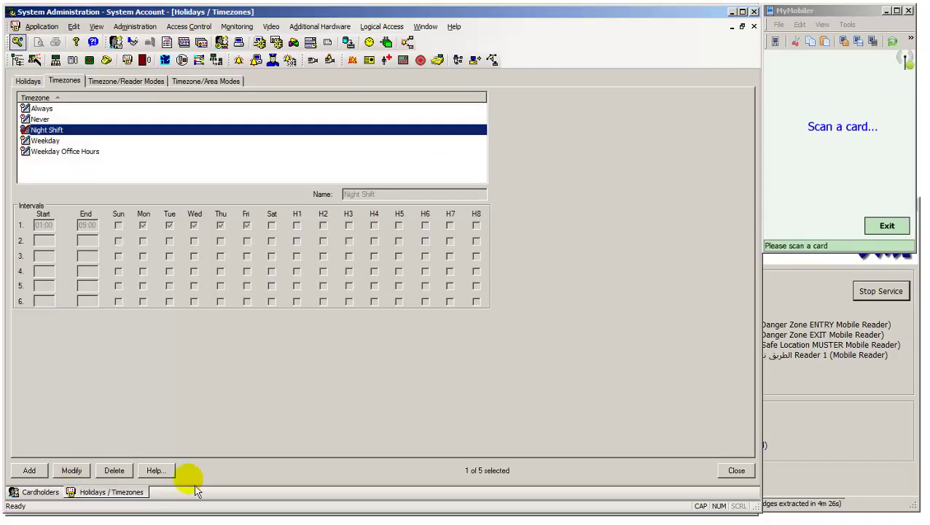
{"action": "left_click", "coordinate": [750, 475]}
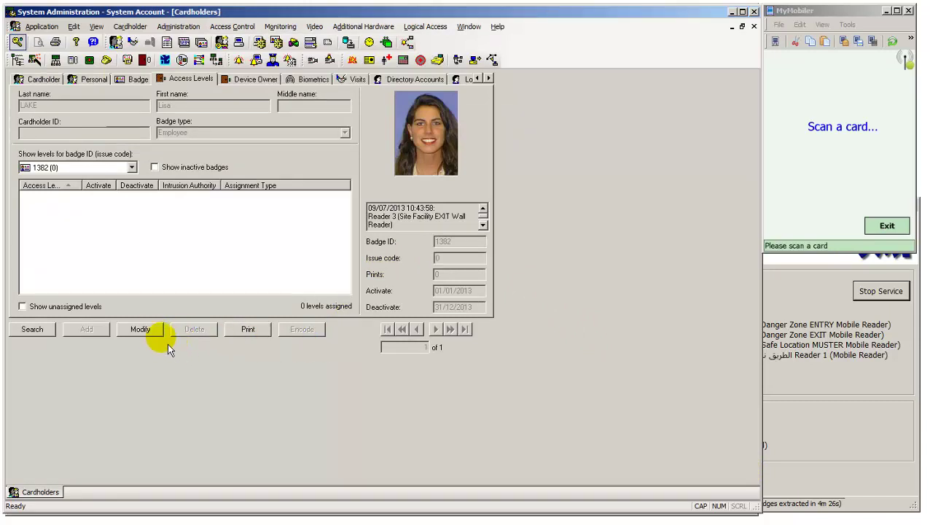
{"action": "left_click", "coordinate": [149, 332]}
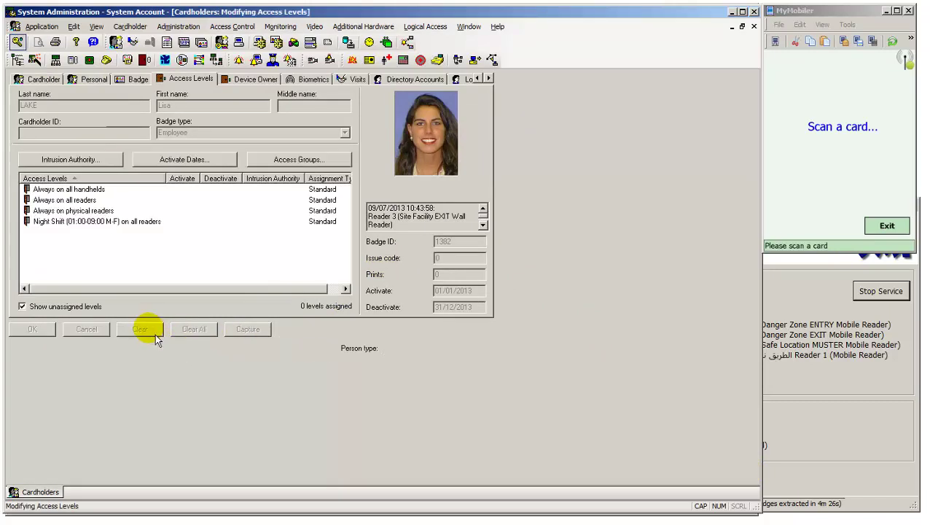
{"action": "left_click", "coordinate": [95, 226]}
{"action": "left_click", "coordinate": [95, 227]}
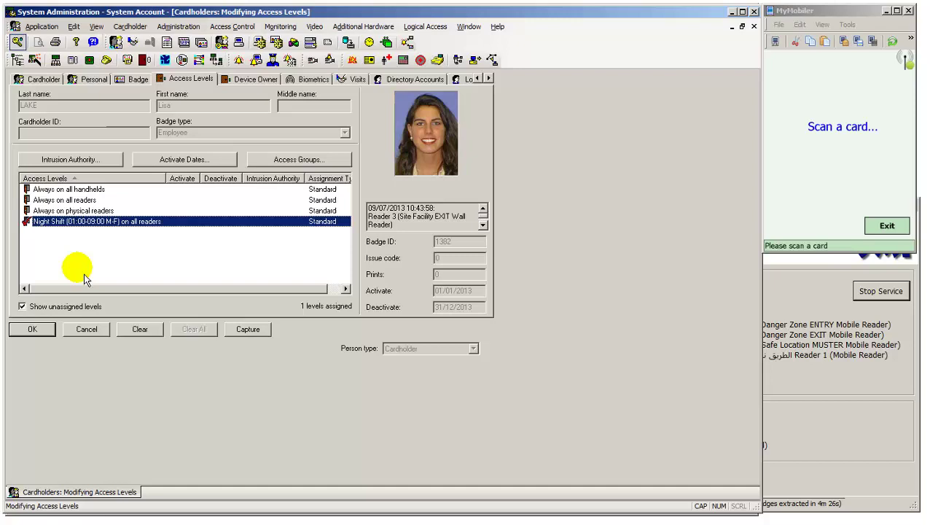
{"action": "left_click", "coordinate": [33, 331]}
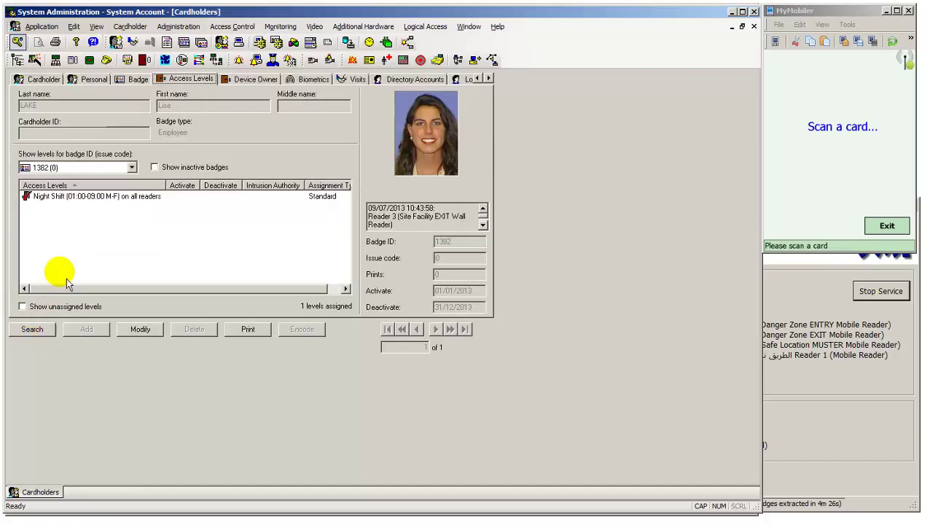
- Check Night Shift's level definition, confirming it covers Readers 1, 2 and 3
{"action": "right_click", "coordinate": [94, 200]}
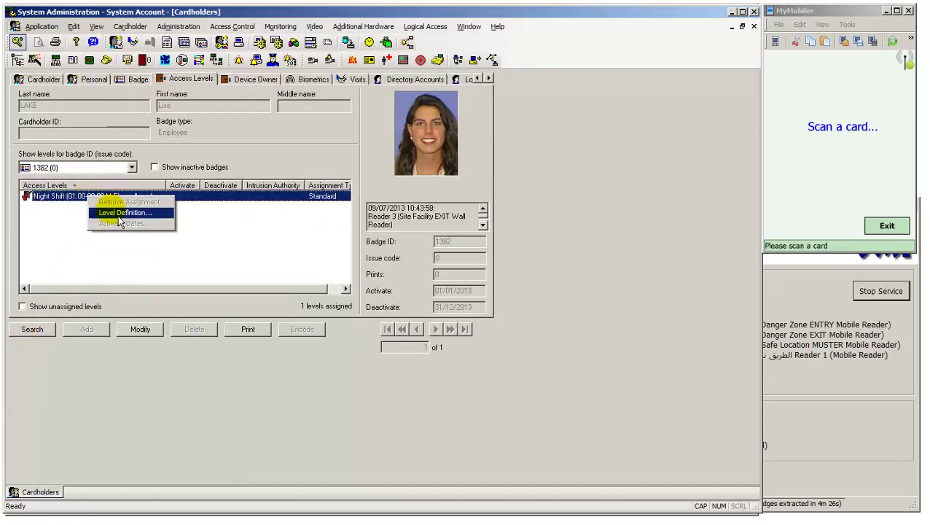
{"action": "left_click", "coordinate": [120, 213]}
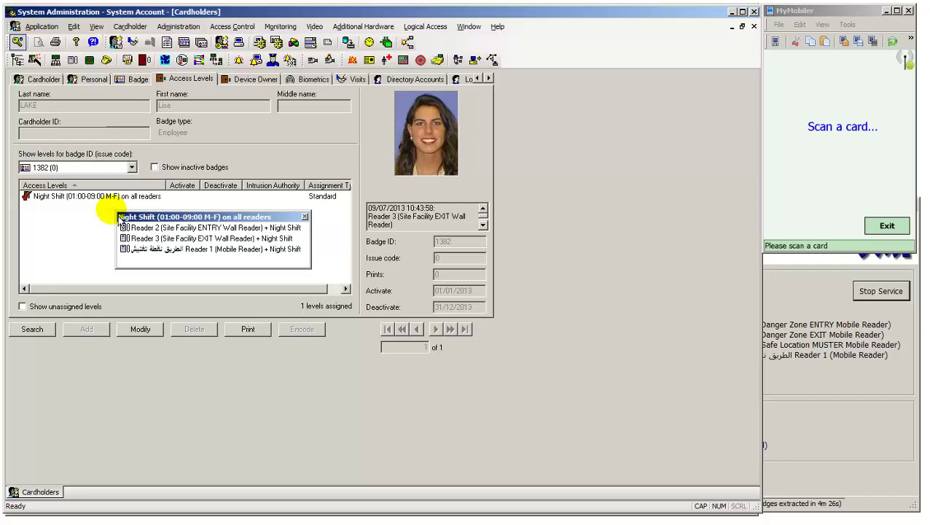
{"action": "left_click", "coordinate": [305, 218]}
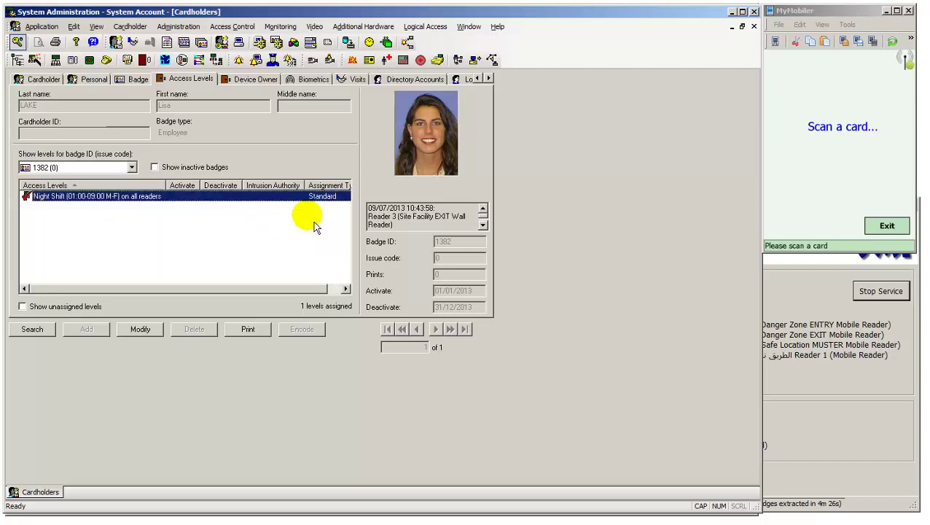
{"action": "left_click", "coordinate": [732, 12]}
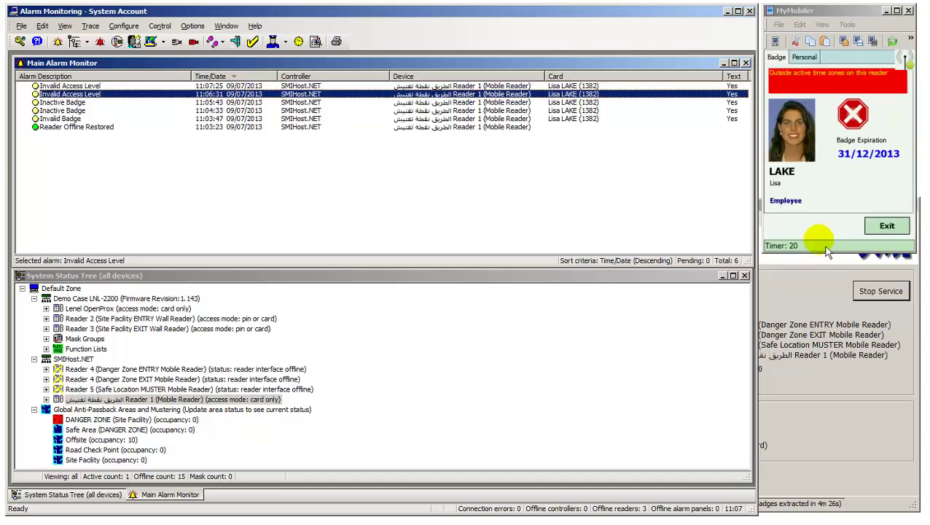
{"action": "left_click", "coordinate": [117, 86]}
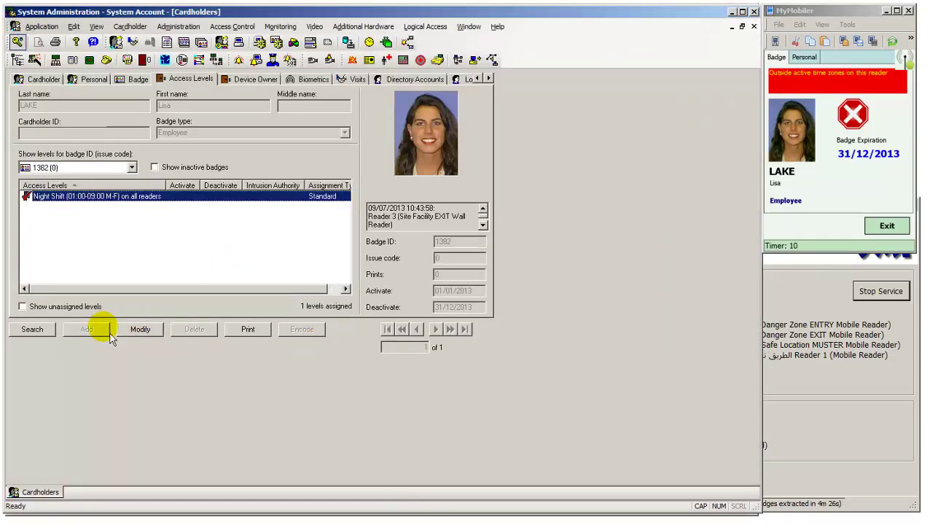
{"action": "left_click", "coordinate": [136, 334]}
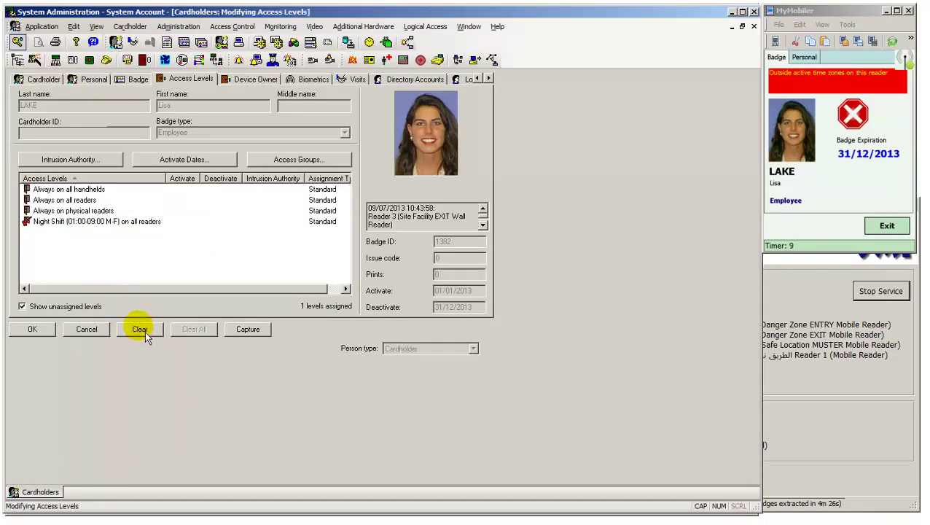
{"action": "left_click", "coordinate": [89, 222]}
{"action": "left_click", "coordinate": [76, 199]}
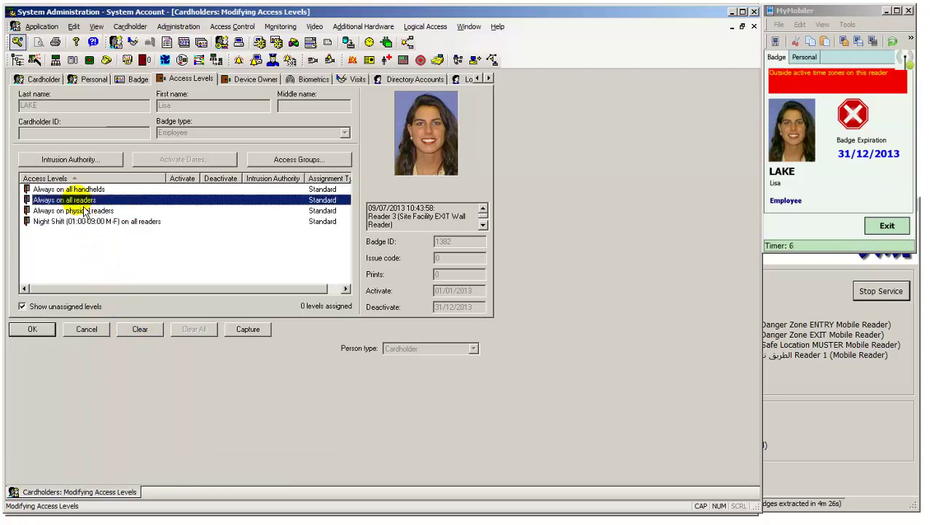
{"action": "left_click", "coordinate": [53, 334]}
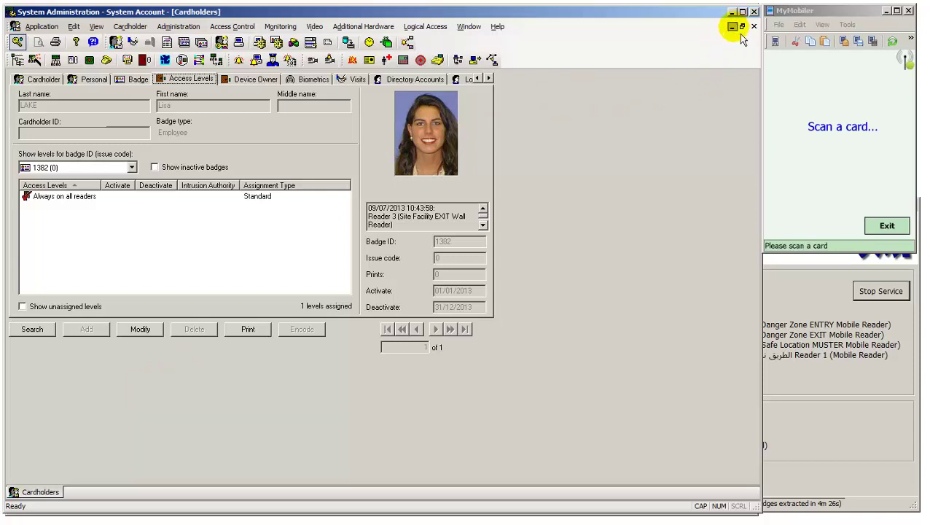
- Return to Alarm Monitoring and check the Offsite occupancy report of 10 cardholders, then close it
{"action": "left_click", "coordinate": [731, 11]}
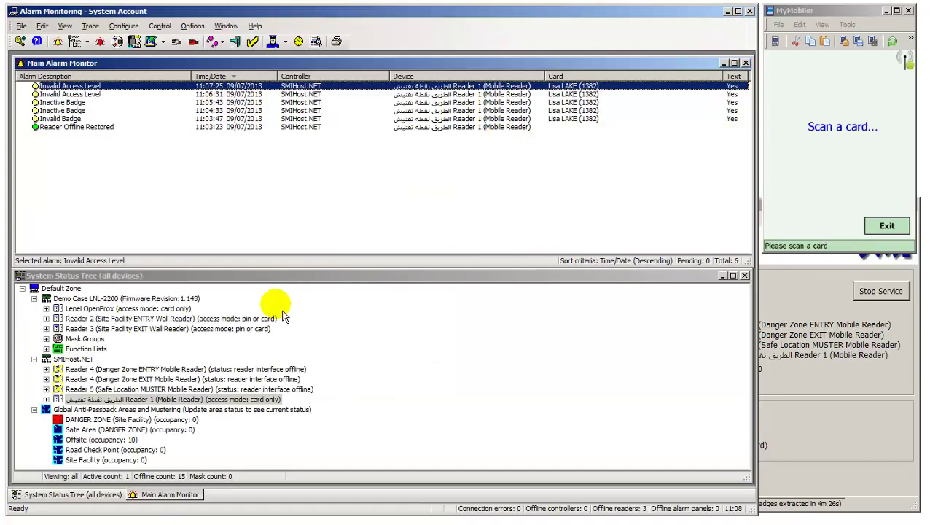
{"action": "right_click", "coordinate": [131, 440]}
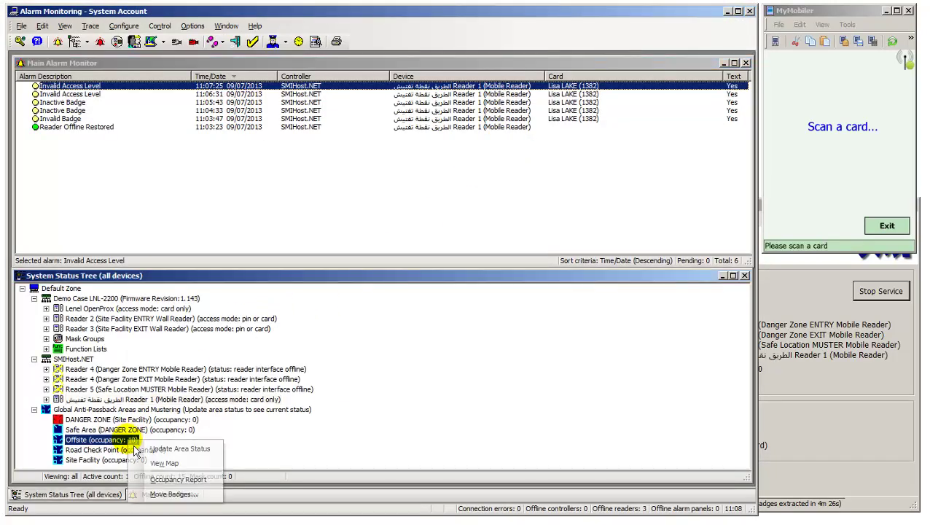
{"action": "left_click", "coordinate": [175, 479]}
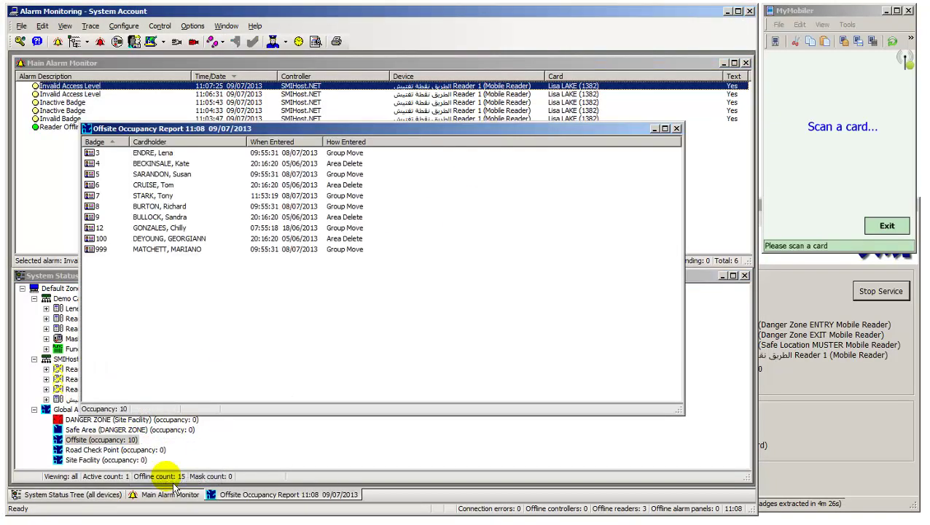
{"action": "left_click", "coordinate": [677, 128]}
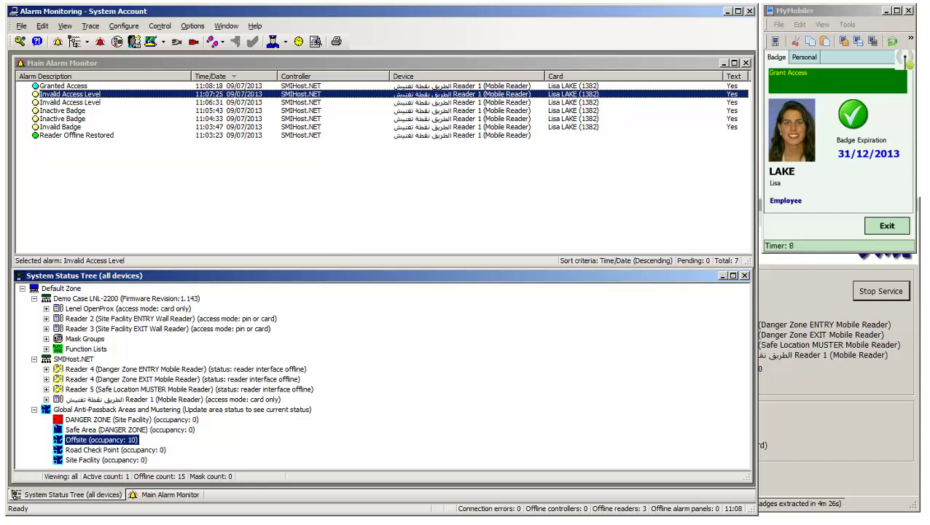
{"action": "left_click", "coordinate": [76, 86]}
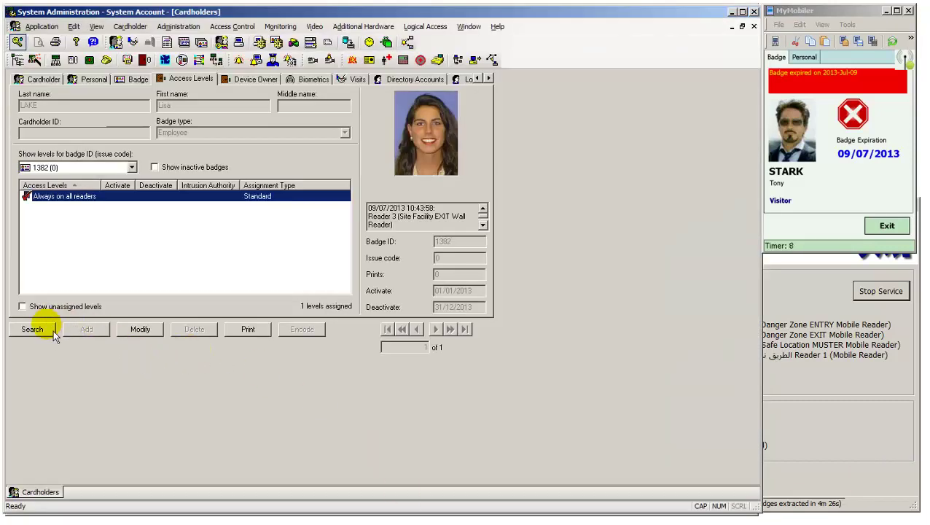
- Search cardholders by Badge ID 7
{"action": "left_click", "coordinate": [54, 329]}
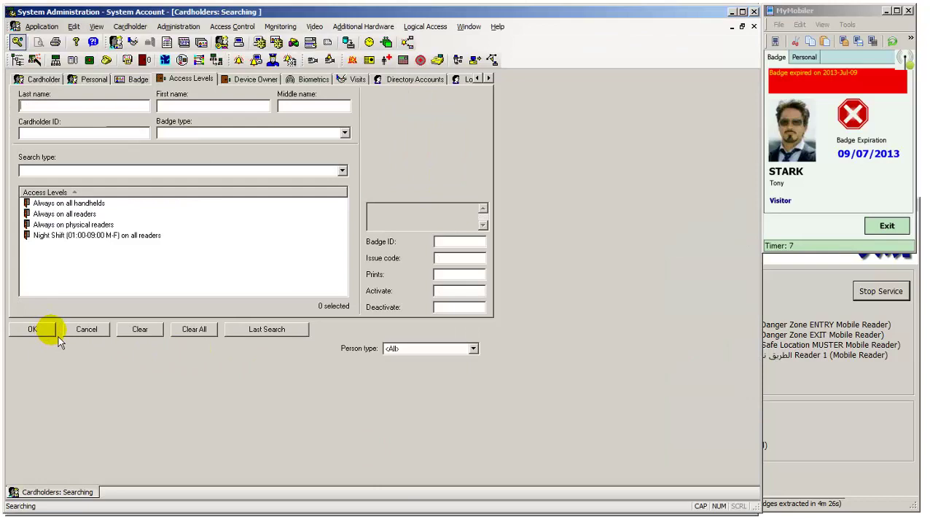
{"action": "left_click", "coordinate": [137, 82]}
{"action": "left_click", "coordinate": [66, 170]}
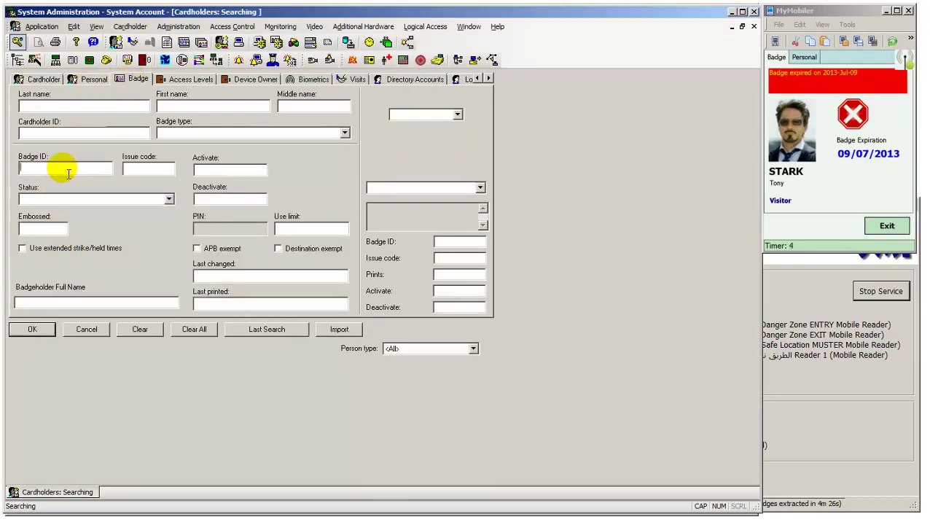
{"action": "left_click", "coordinate": [32, 330]}
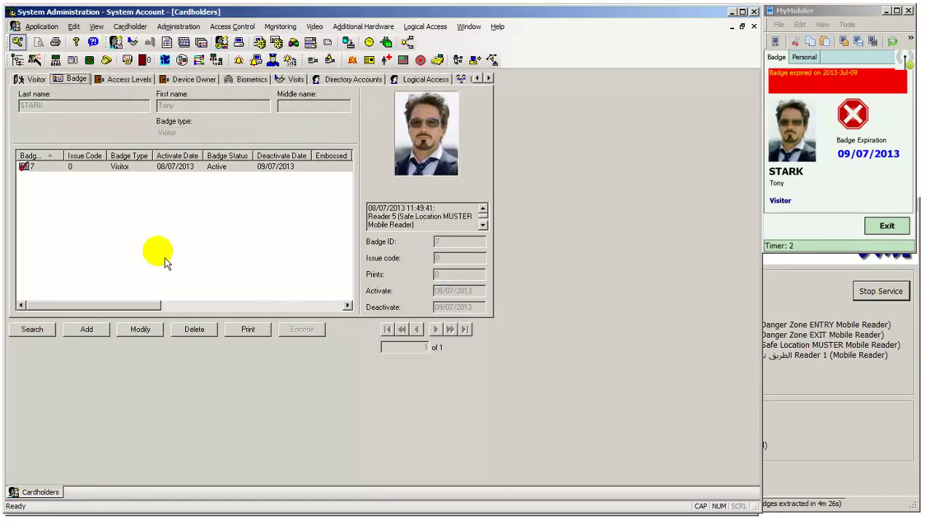
- Set visitor badge 7 to activate 09/07/2013 and deactivate 10/07/2013, then minimize System Administration
{"action": "left_click", "coordinate": [127, 167]}
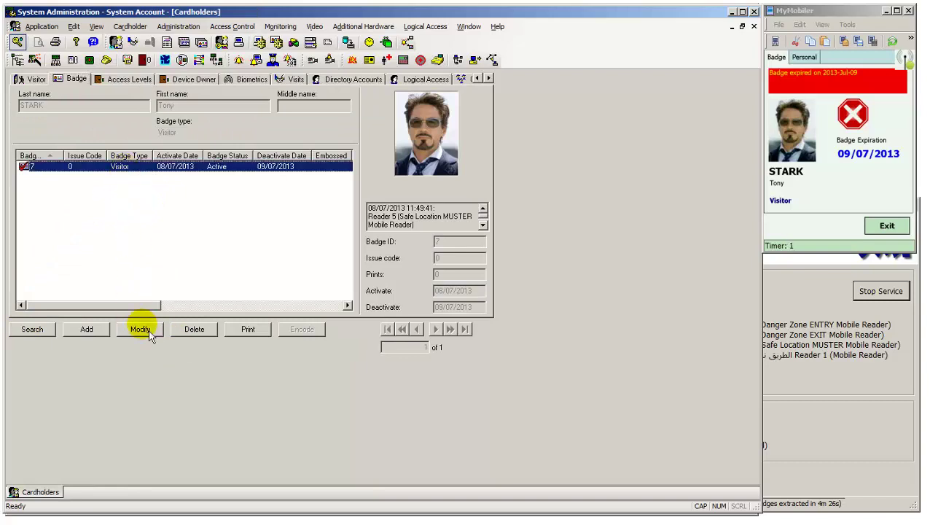
{"action": "left_click", "coordinate": [150, 334]}
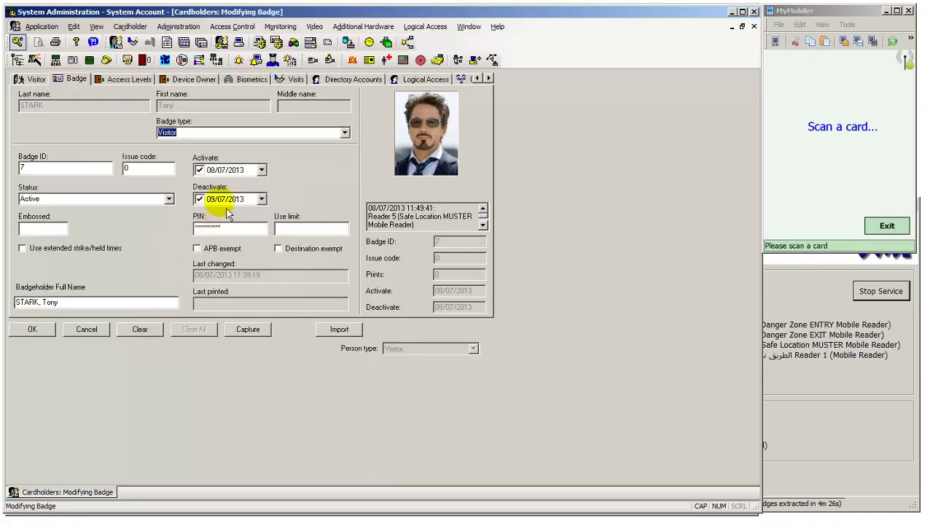
{"action": "left_click", "coordinate": [209, 170]}
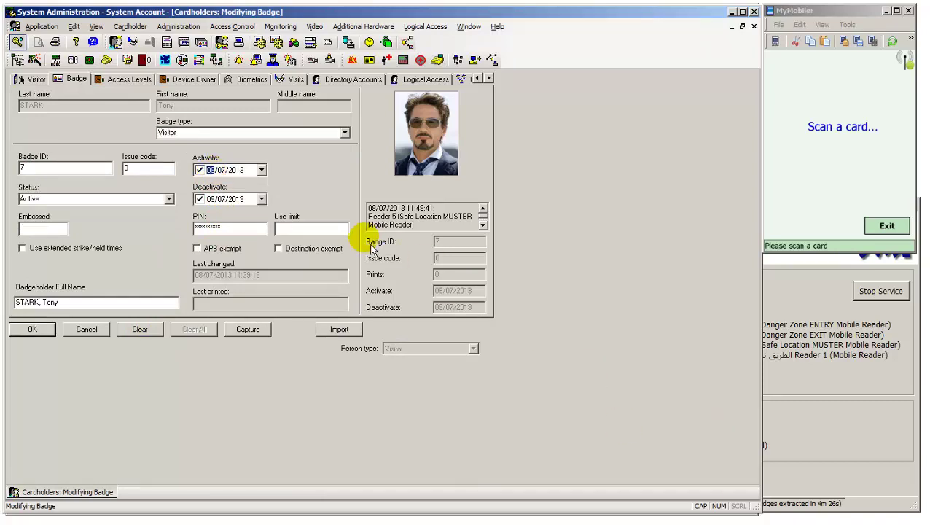
{"action": "type", "text": "09"}
{"action": "left_click", "coordinate": [210, 199]}
{"action": "type", "text": "10"}
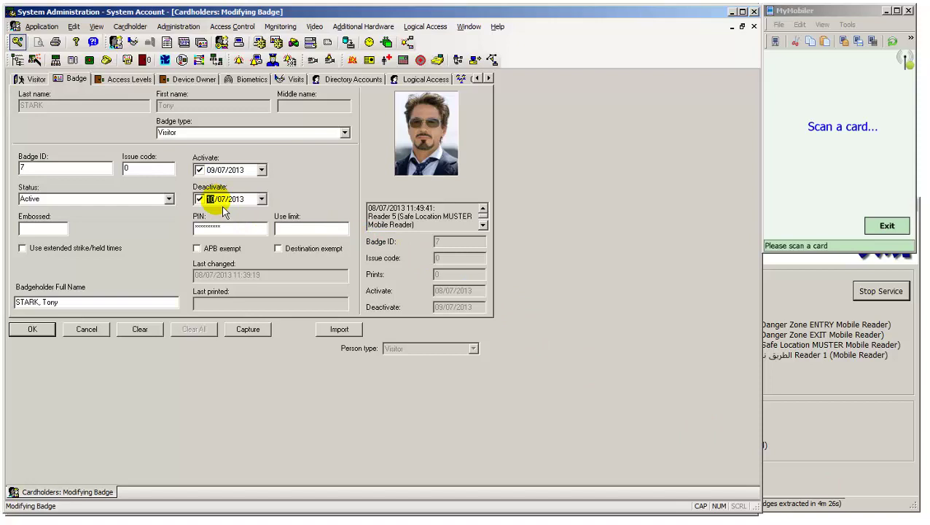
{"action": "left_click", "coordinate": [33, 332]}
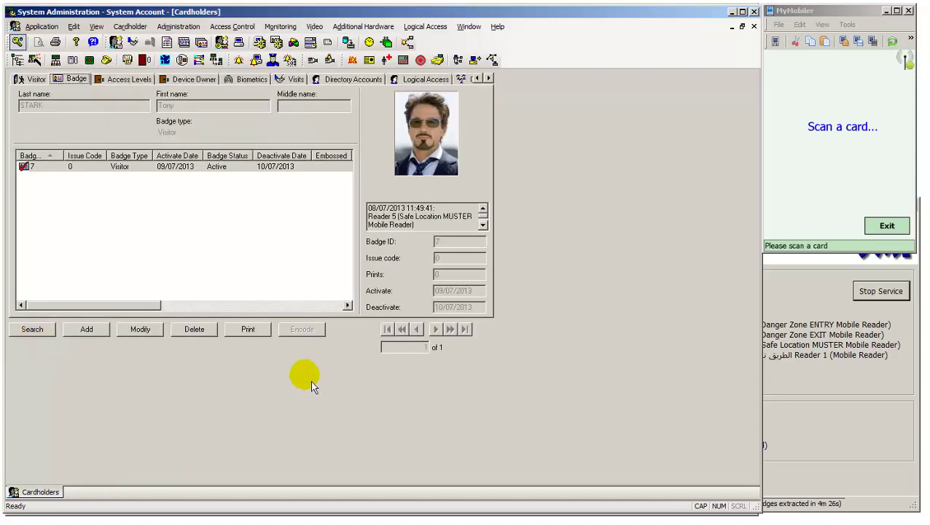
{"action": "left_click", "coordinate": [732, 12]}
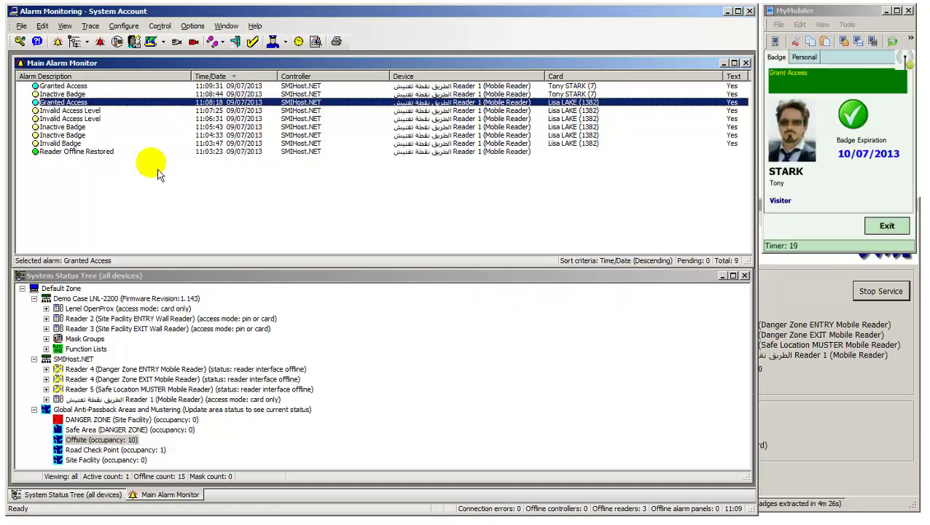
- Select badge 7's Granted Access alarm and update Road Check Point area status (occupancy 2, Offsite 9)
{"action": "left_click", "coordinate": [73, 86]}
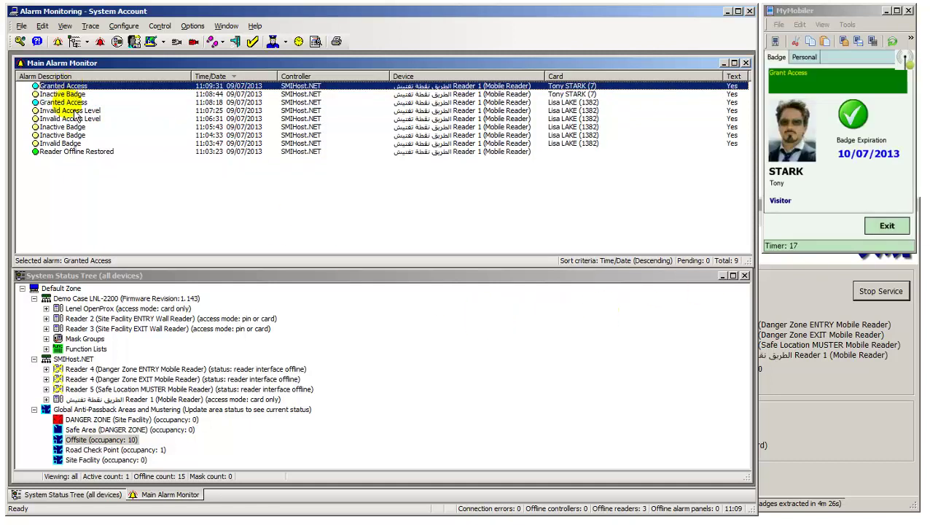
{"action": "left_click", "coordinate": [145, 450]}
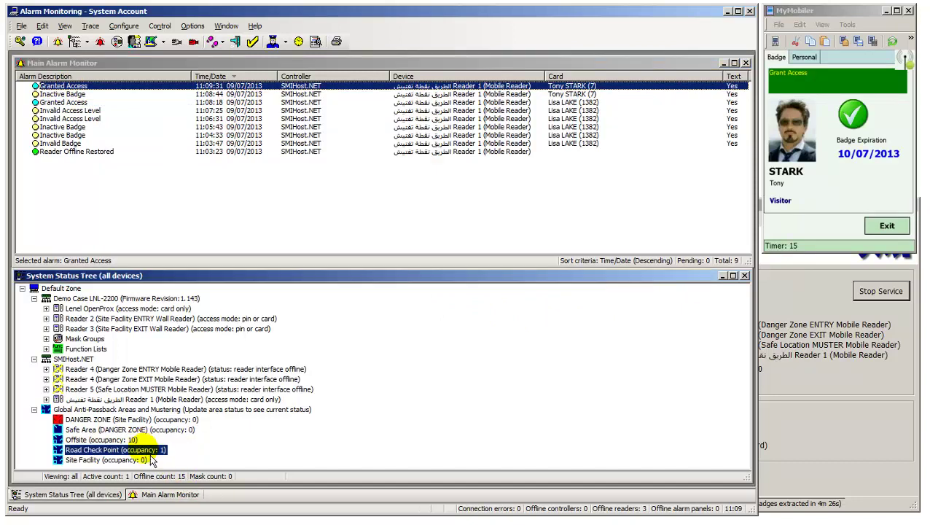
{"action": "right_click", "coordinate": [151, 457]}
{"action": "left_click", "coordinate": [183, 458]}
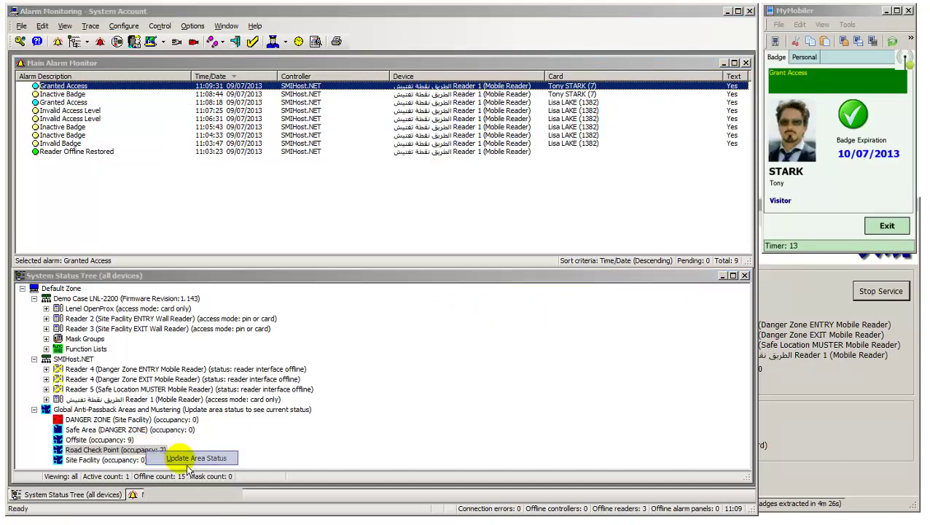
{"action": "left_click", "coordinate": [463, 295]}
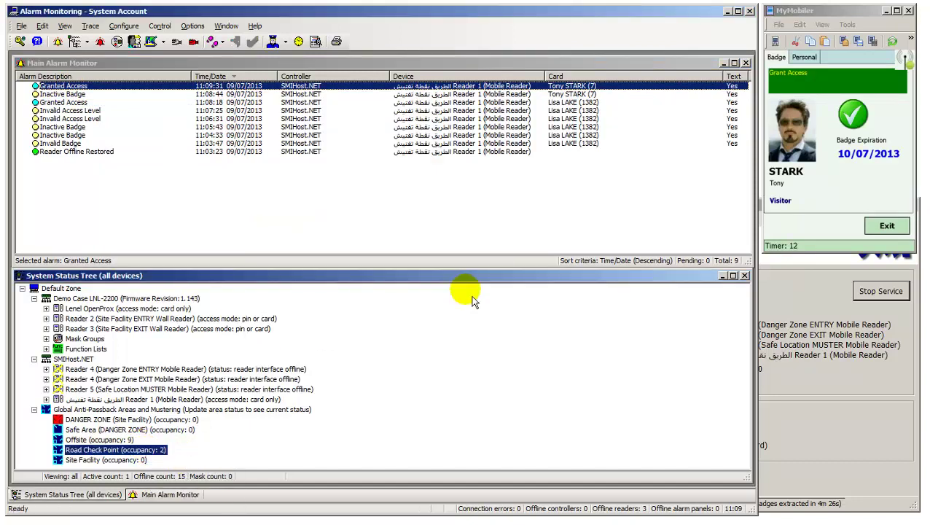
{"action": "right_click", "coordinate": [146, 450]}
{"action": "left_click", "coordinate": [187, 498]}
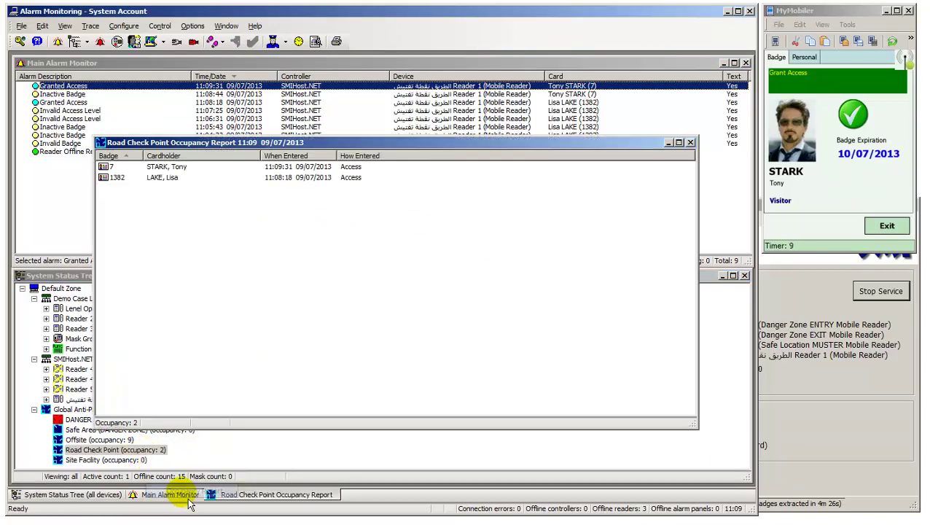
{"action": "left_click", "coordinate": [125, 178]}
{"action": "left_click", "coordinate": [126, 168]}
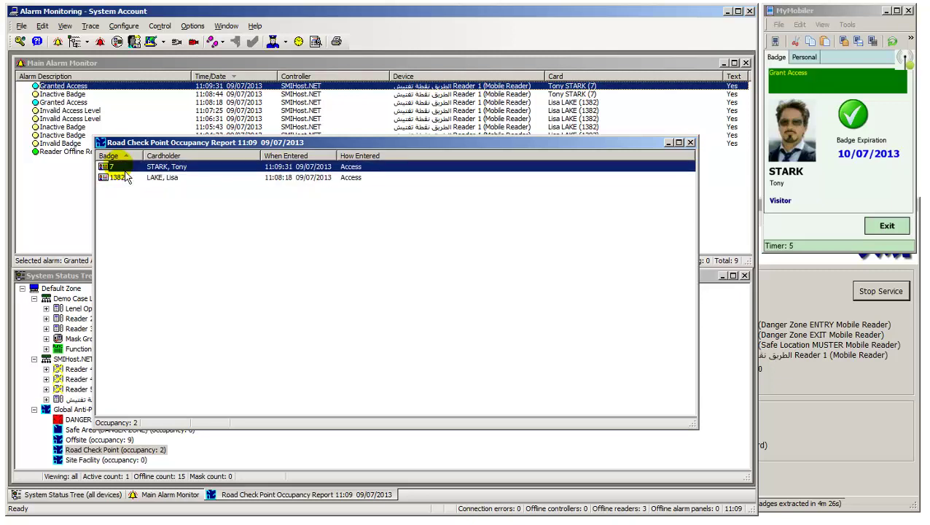
{"action": "right_click", "coordinate": [126, 173]}
{"action": "left_click", "coordinate": [153, 180]}
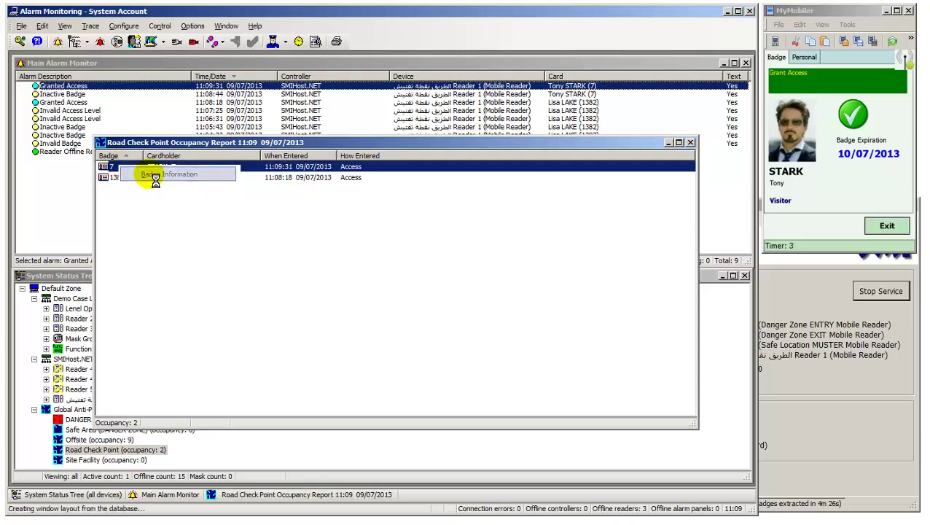